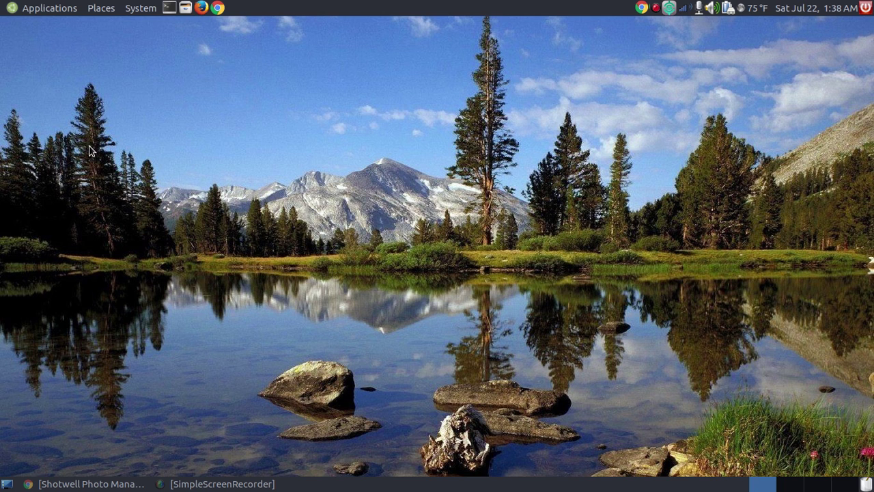
# Step: Launch Shotwell from the MATE Applications > Graphics menu
pyautogui.click(20, 13)
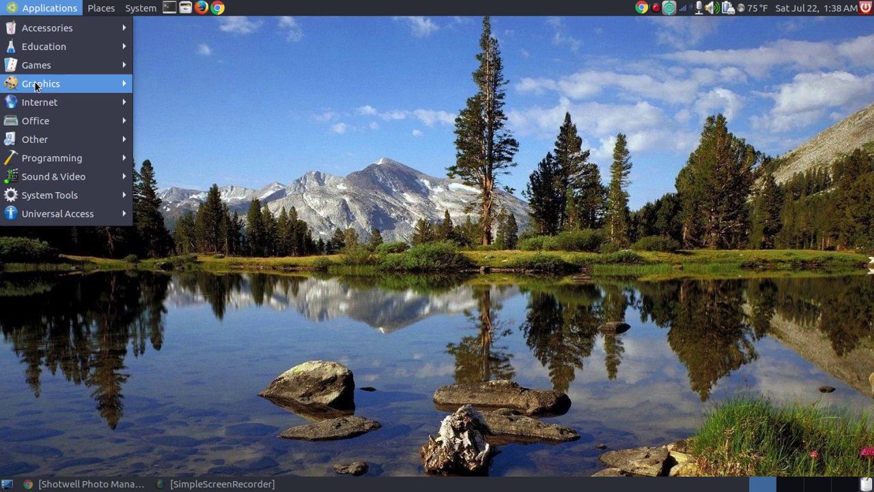
pyautogui.moveTo(80, 87)
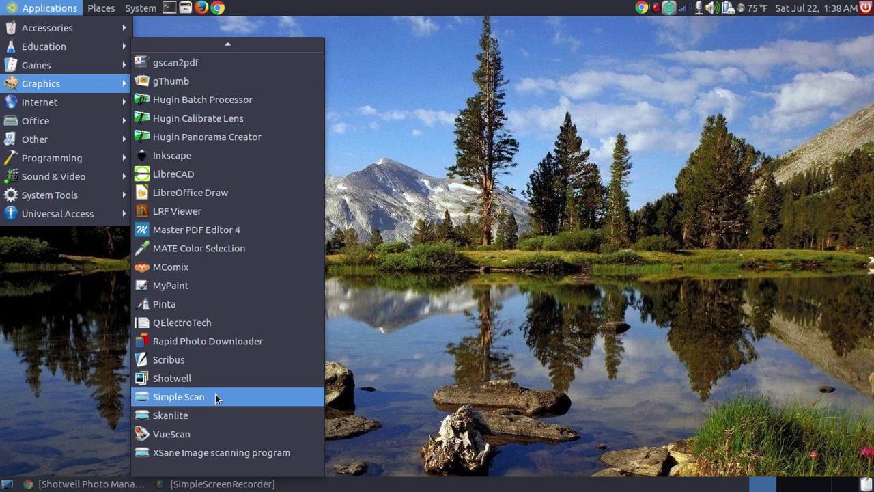
pyautogui.click(201, 378)
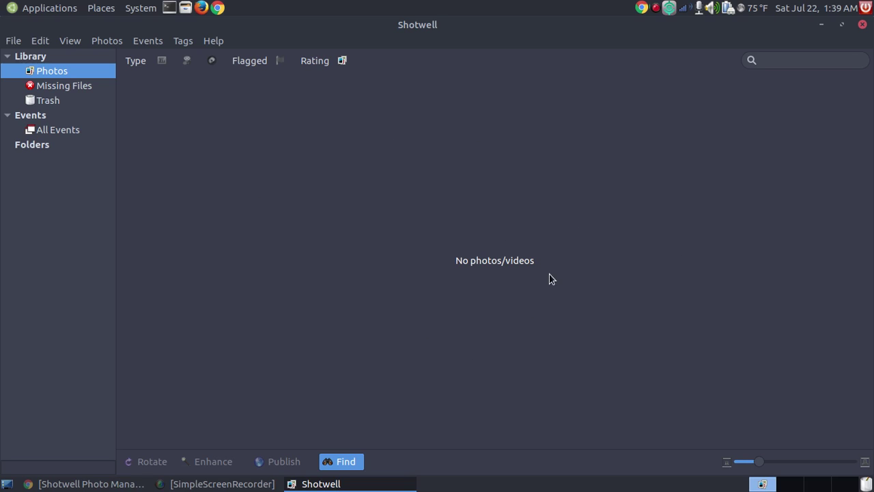
# Step: Read the Learn Ubuntu MATE Shotwell tutorial page in Chrome, then minimize the browser
pyautogui.click(89, 484)
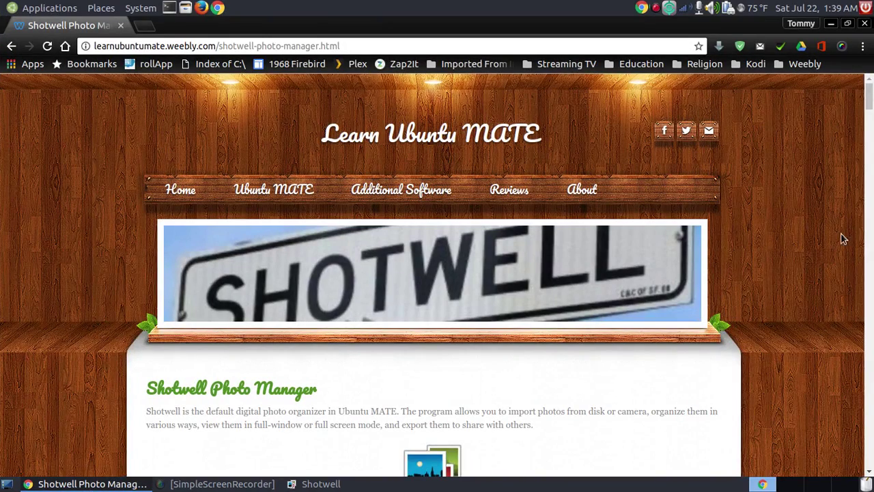
pyautogui.moveTo(869, 97); pyautogui.dragTo(869, 140)
pyautogui.scroll(-2, 870, 140)
pyautogui.scroll(1, 737, 159)
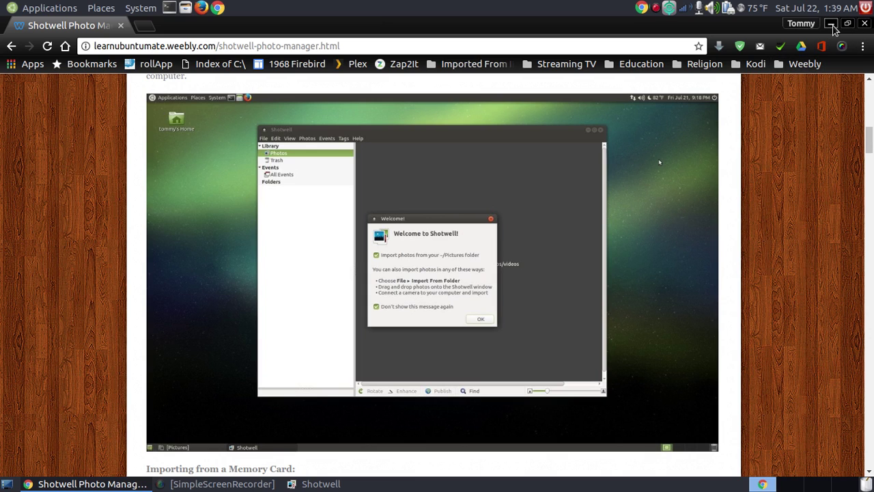
pyautogui.click(832, 24)
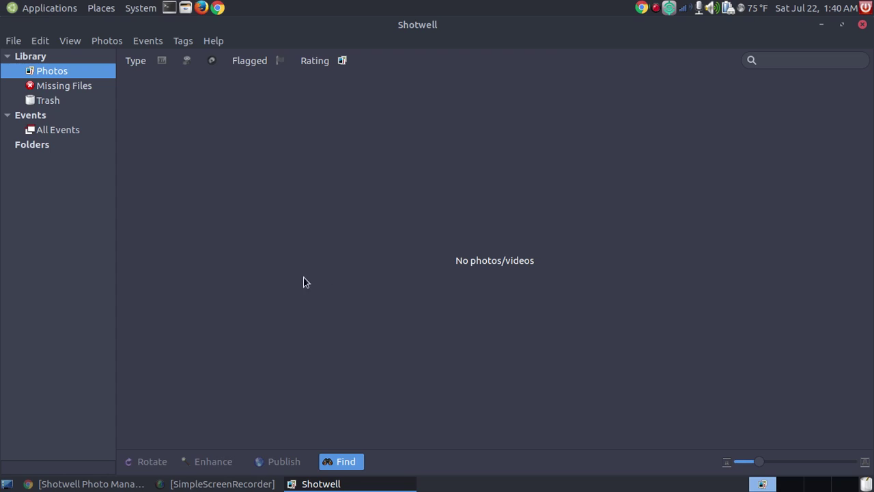
# Step: Open the Car Show 2007 folder under Pictures in Caja to view its 389 photos
pyautogui.click(184, 8)
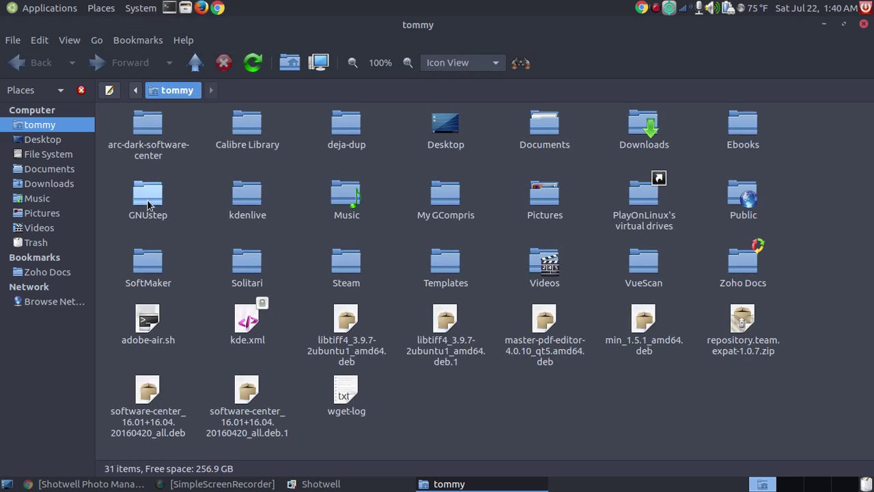
pyautogui.click(54, 215)
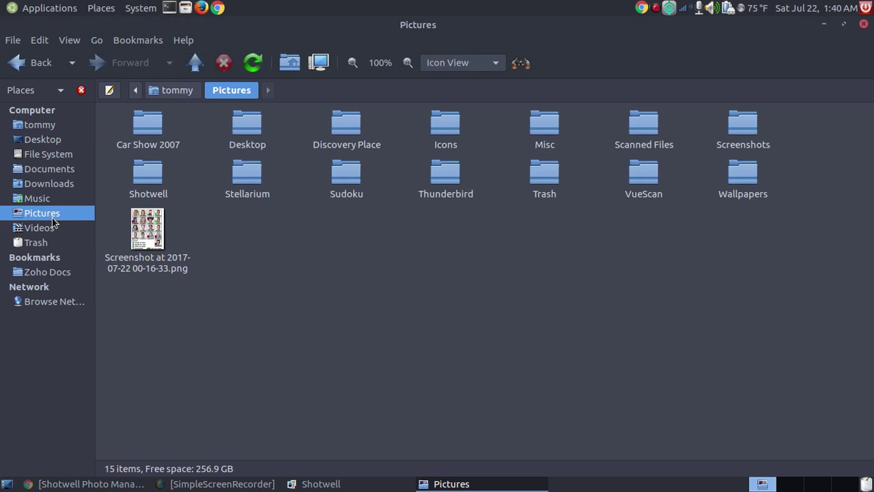
pyautogui.doubleClick(155, 128)
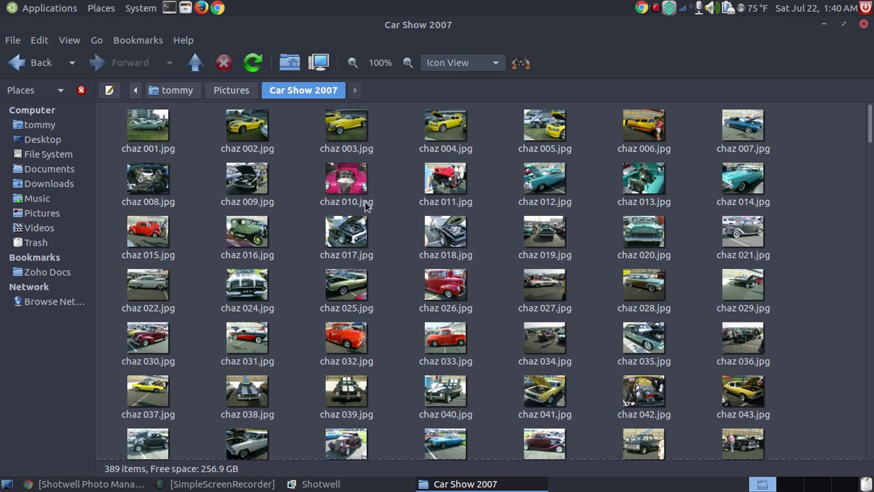
# Step: Return to Pictures, open the Discovery Place folder and scroll through its 44 photos
pyautogui.click(230, 95)
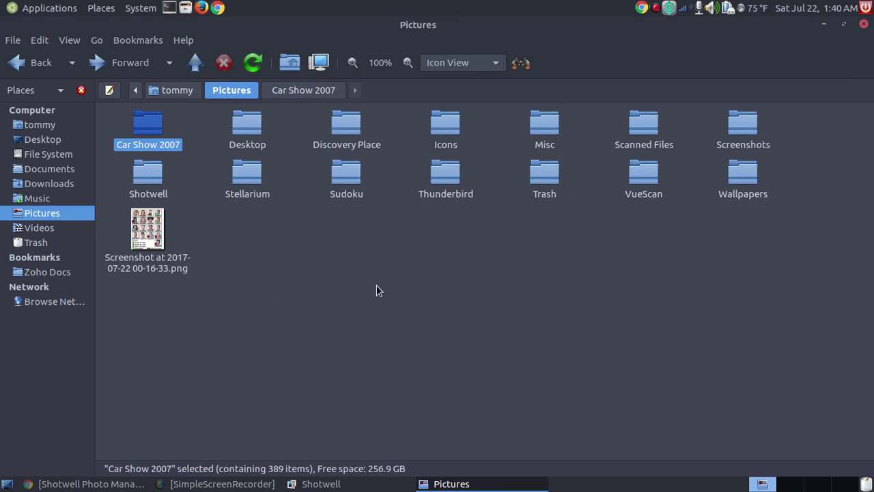
pyautogui.doubleClick(353, 123)
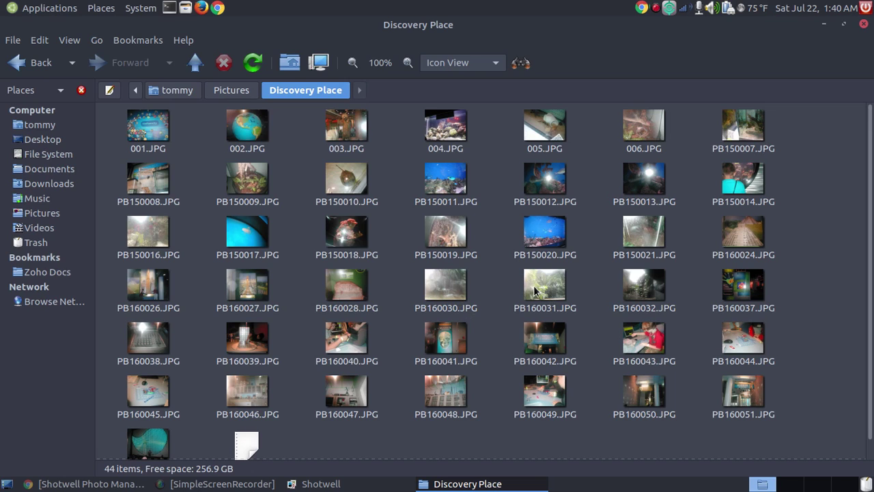
pyautogui.scroll(-1, 500, 243)
pyautogui.scroll(1, 500, 243)
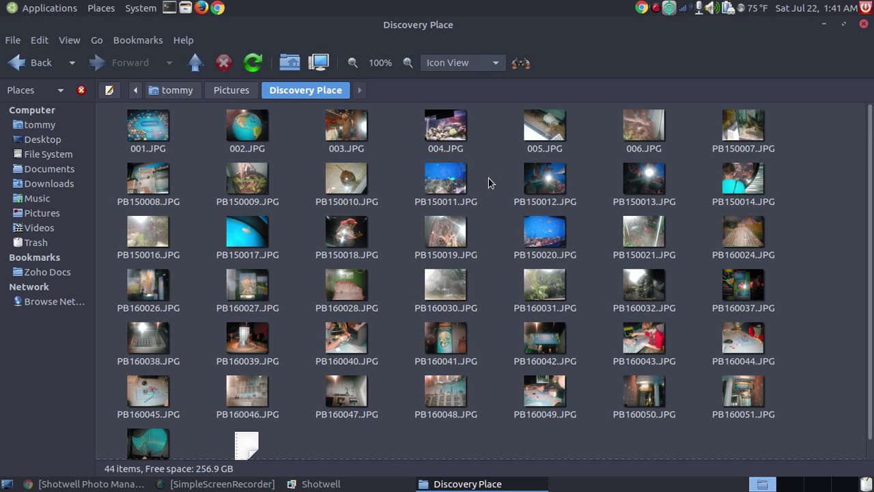
# Step: Back in Pictures, select the Car Show 2007 and Discovery Place folders, then minimize Caja
pyautogui.click(230, 90)
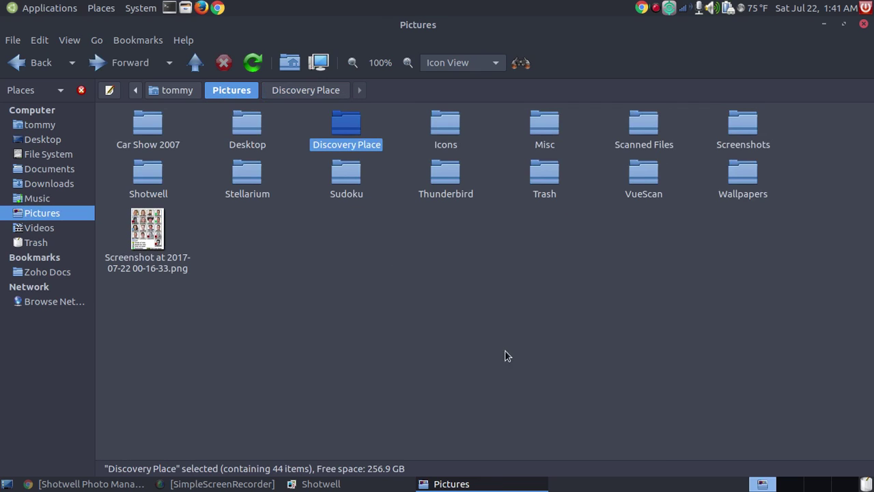
pyautogui.click(611, 345)
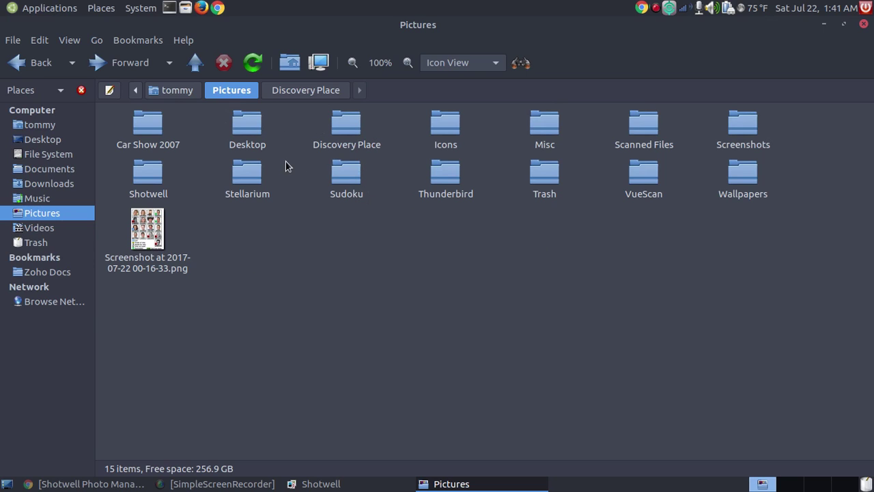
pyautogui.click(147, 124)
pyautogui.click(390, 334)
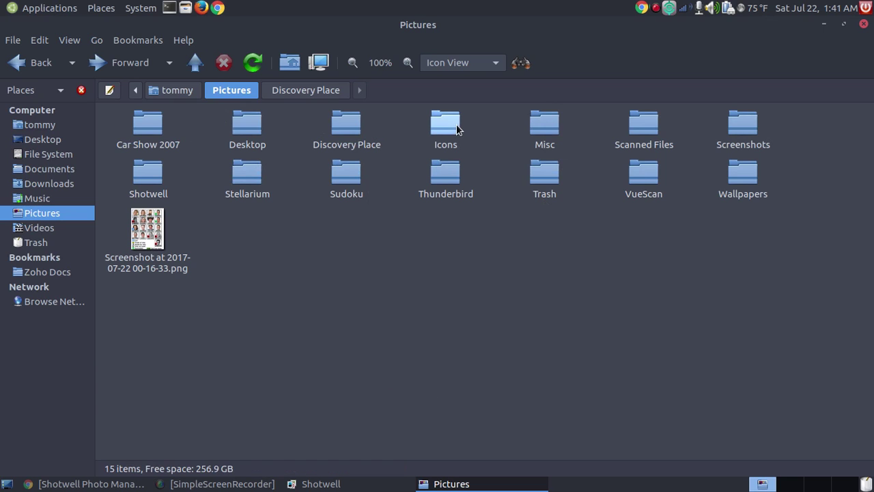
pyautogui.click(333, 123)
pyautogui.click(824, 25)
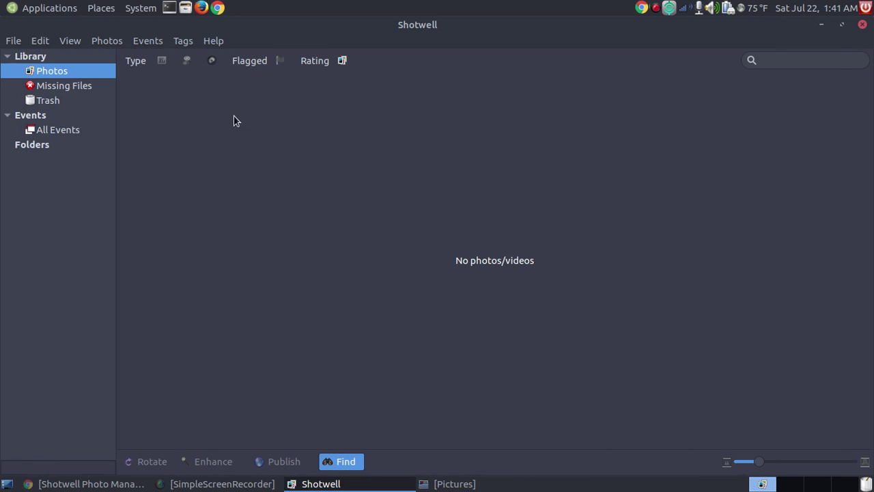
# Step: Use File > Import From Folder and pick Pictures/Car Show 2007 in the chooser
pyautogui.click(13, 42)
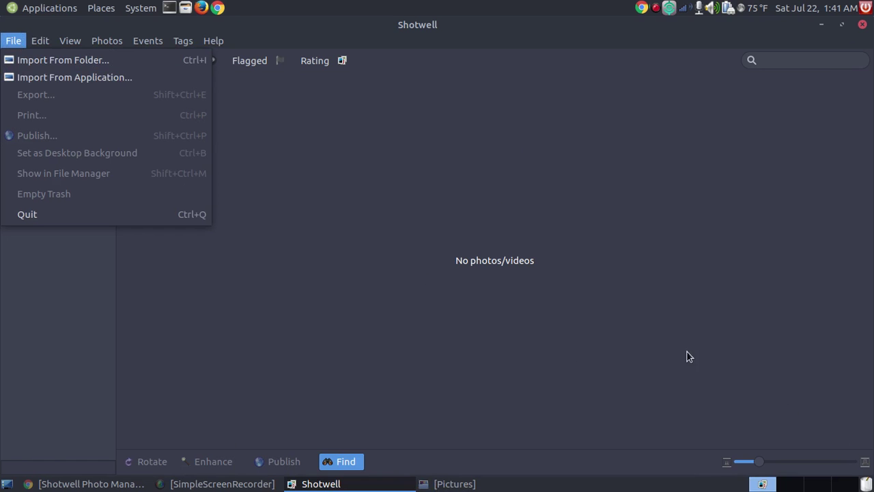
pyautogui.click(133, 65)
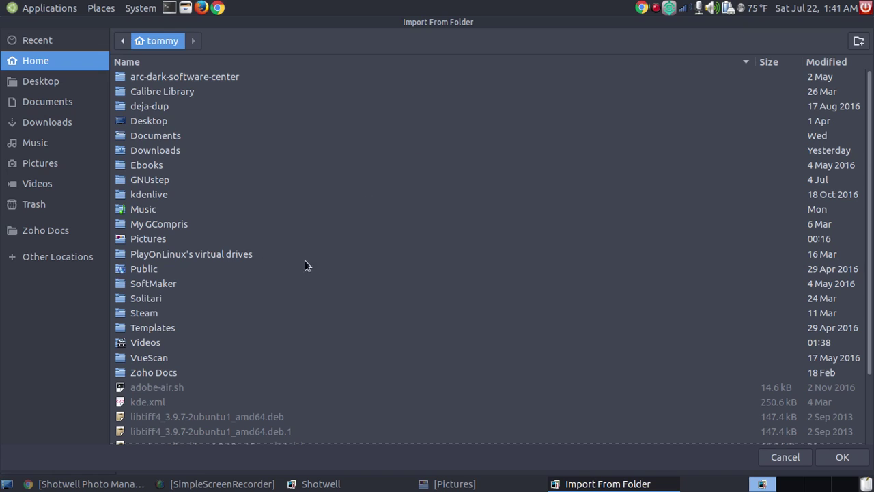
pyautogui.doubleClick(143, 241)
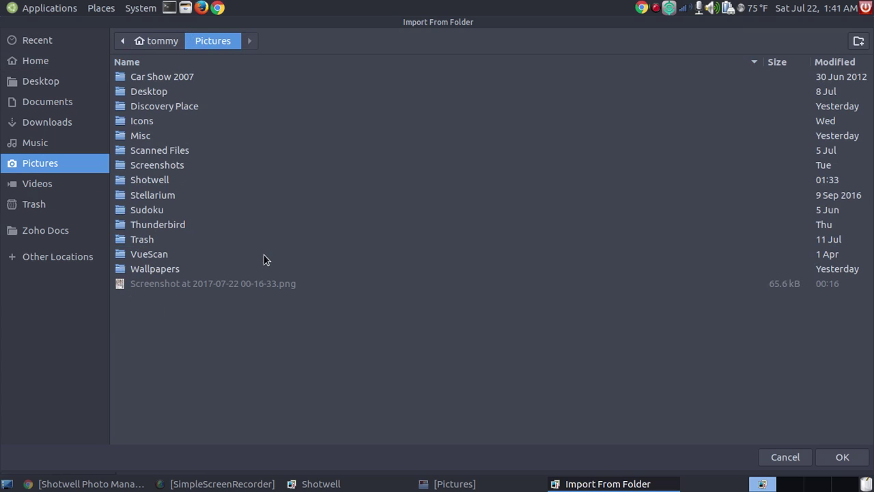
pyautogui.click(180, 79)
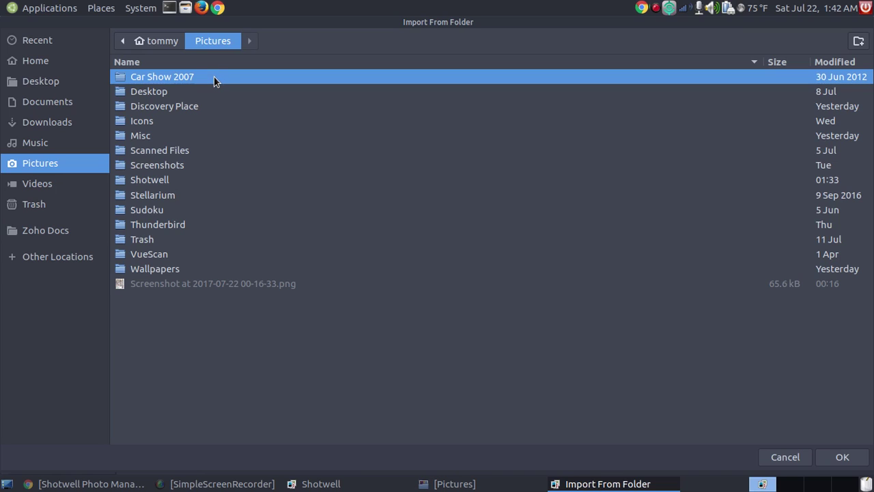
# Step: Confirm importing Car Show 2007 and move the Import Complete notice above the photo preview
pyautogui.click(842, 458)
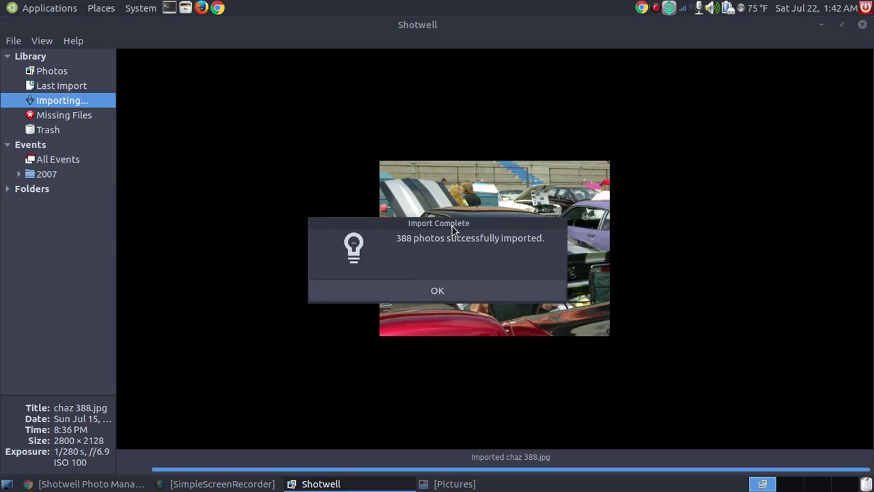
pyautogui.moveTo(452, 226); pyautogui.dragTo(499, 78)
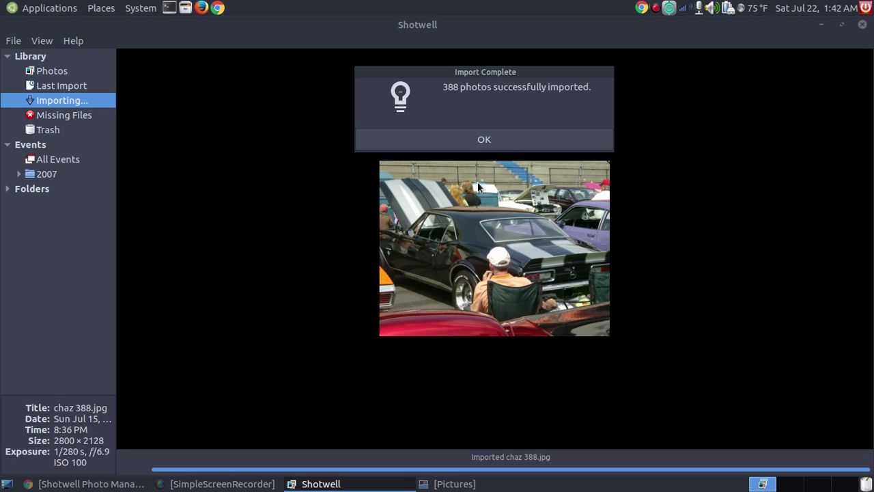
# Step: Dismiss the import notice, check the first car photo's context menu, and collapse Events
pyautogui.click(469, 141)
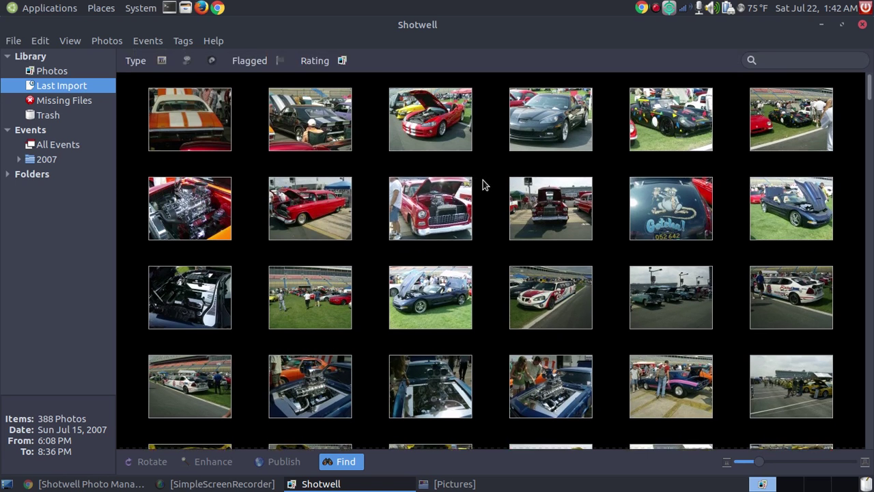
pyautogui.click(202, 141)
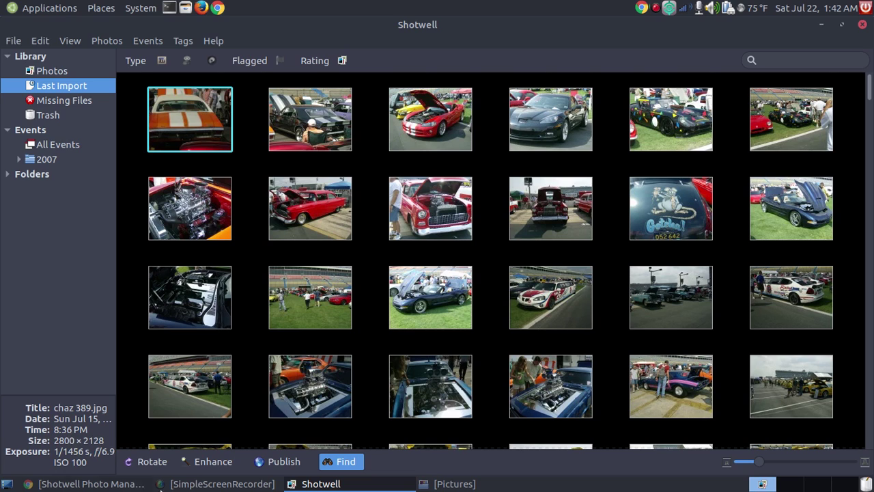
pyautogui.rightClick(216, 129)
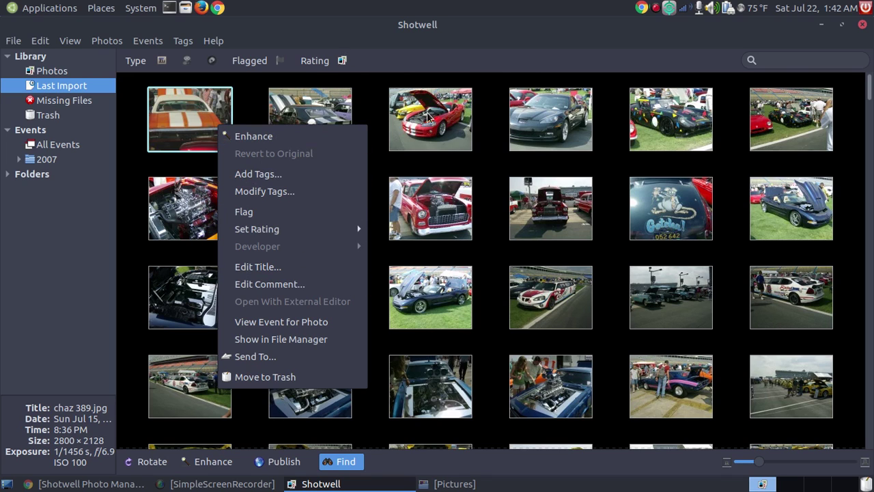
pyautogui.click(353, 25)
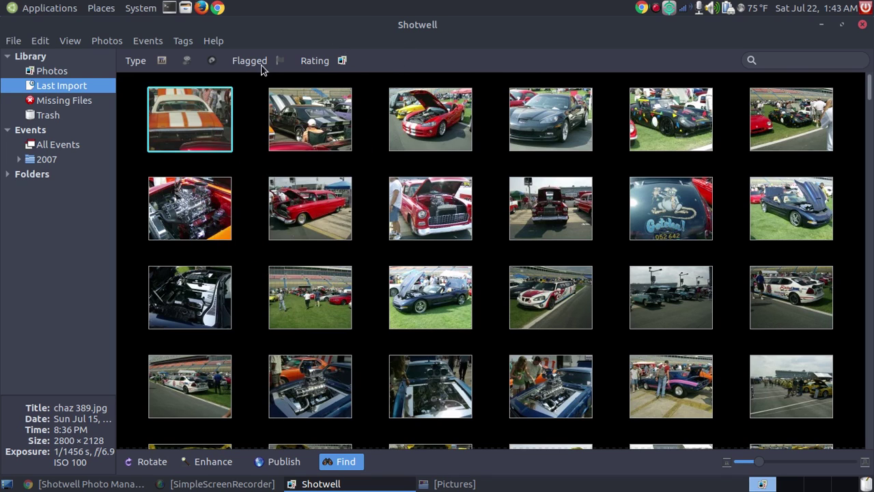
pyautogui.click(8, 130)
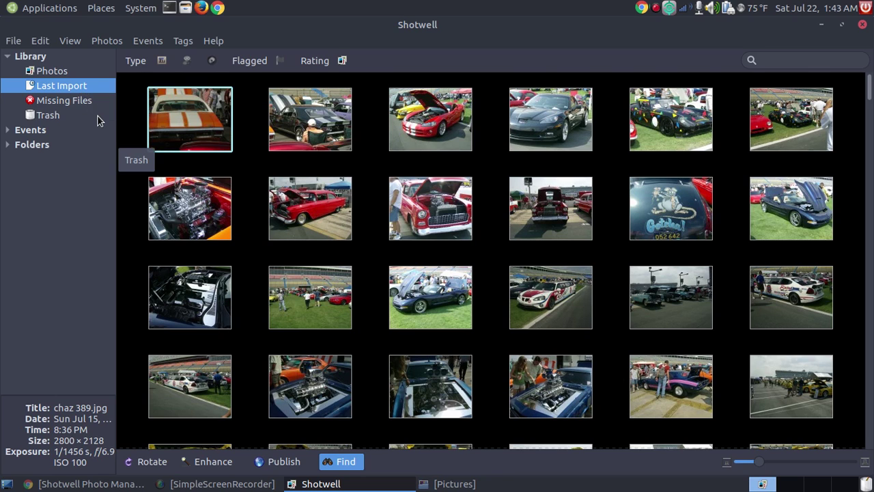
# Step: Expand Folders > tommy > Pictures in the sidebar and show the Car Show folder's 388 photos
pyautogui.click(7, 146)
pyautogui.click(18, 159)
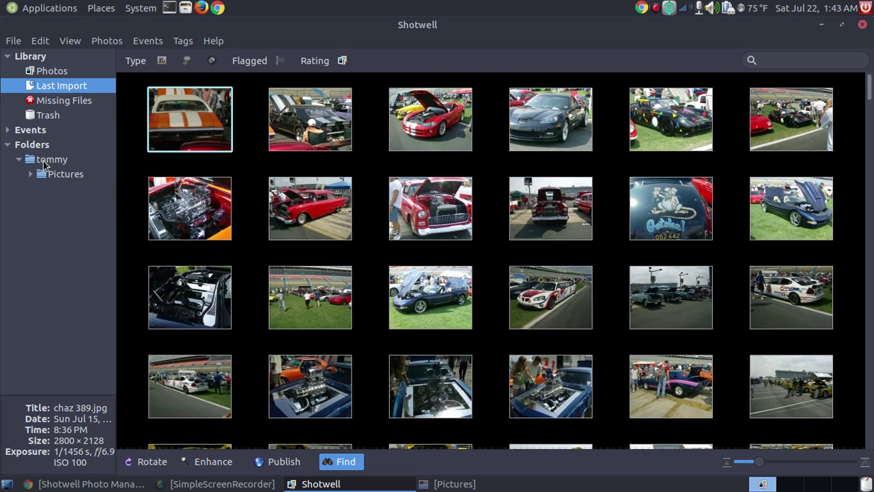
pyautogui.click(30, 174)
pyautogui.click(59, 194)
pyautogui.click(68, 174)
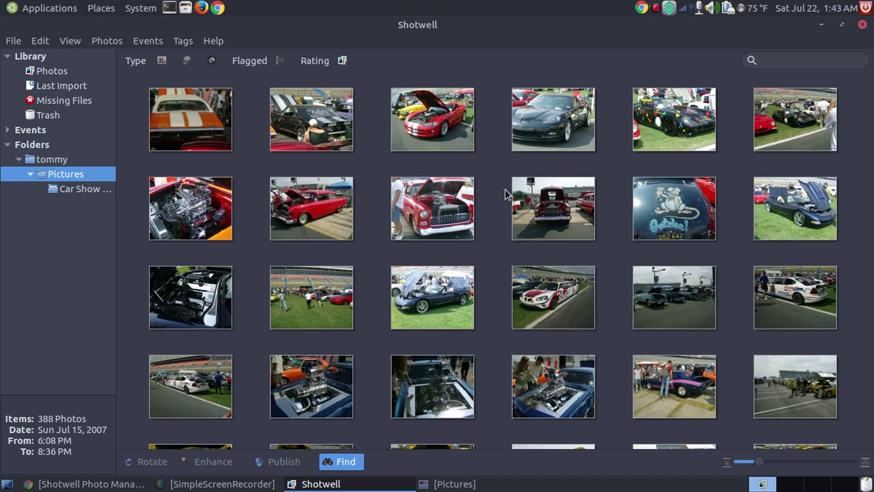
pyautogui.click(72, 194)
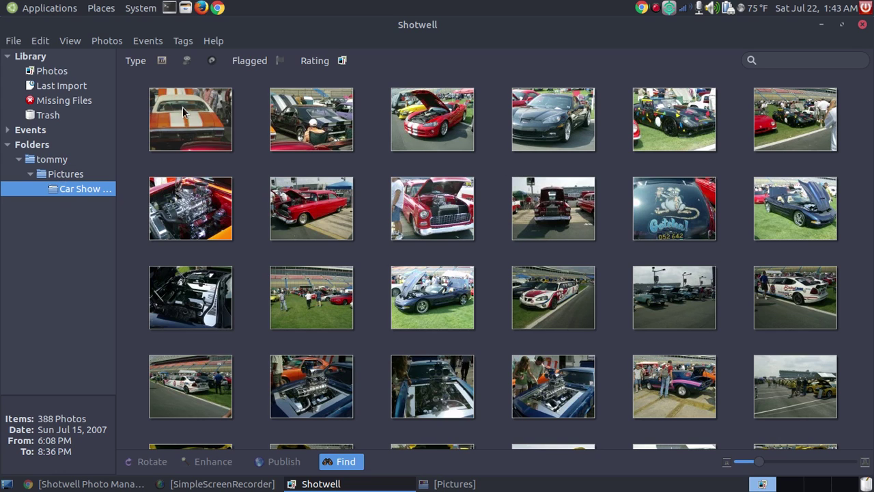
# Step: Open chaz 389.jpg full size and step through the photos to chaz 380.jpg
pyautogui.doubleClick(212, 123)
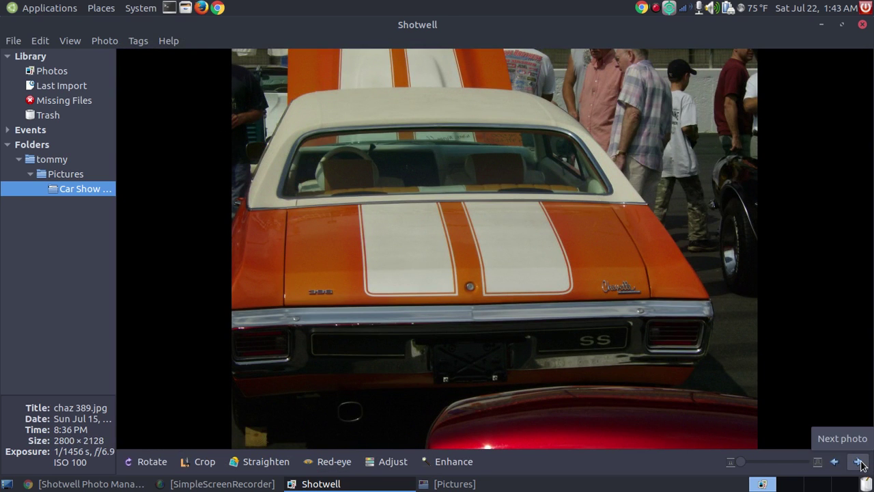
pyautogui.click(858, 461)
pyautogui.click(859, 462)
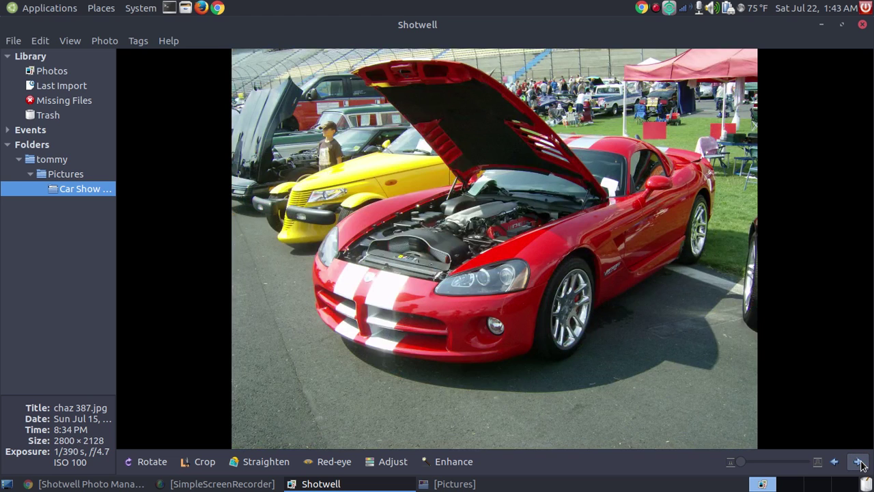
pyautogui.click(858, 462)
pyautogui.click(859, 462)
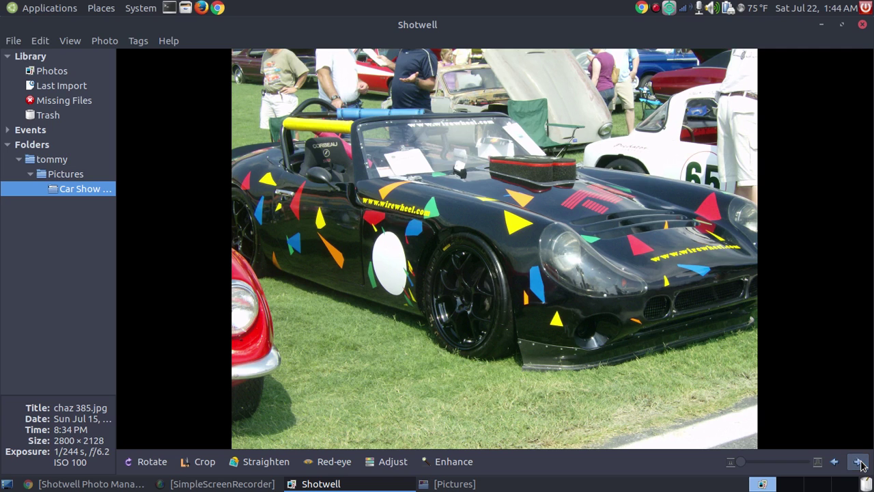
pyautogui.click(859, 462)
pyautogui.click(858, 462)
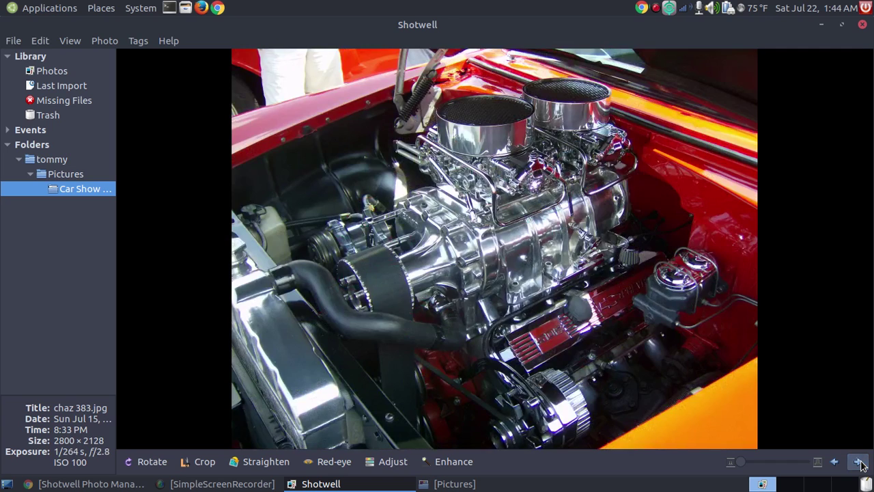
pyautogui.click(859, 462)
pyautogui.click(859, 462)
pyautogui.click(859, 462)
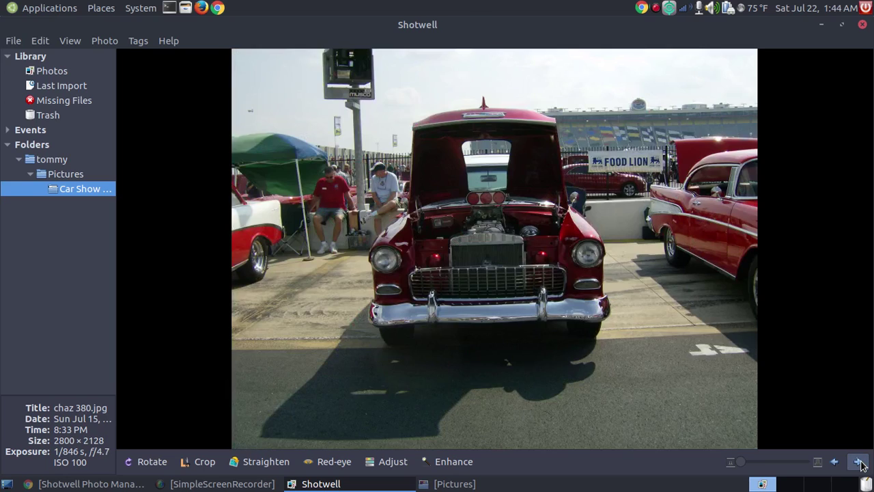
pyautogui.click(858, 461)
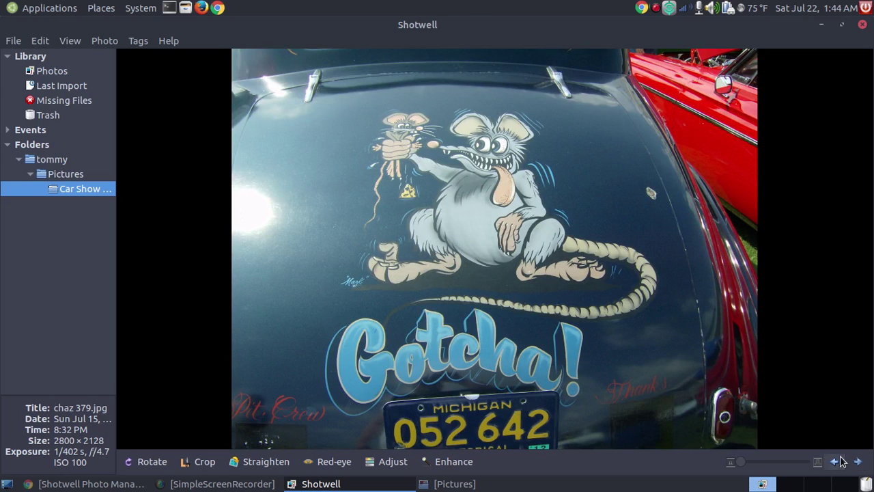
pyautogui.click(839, 463)
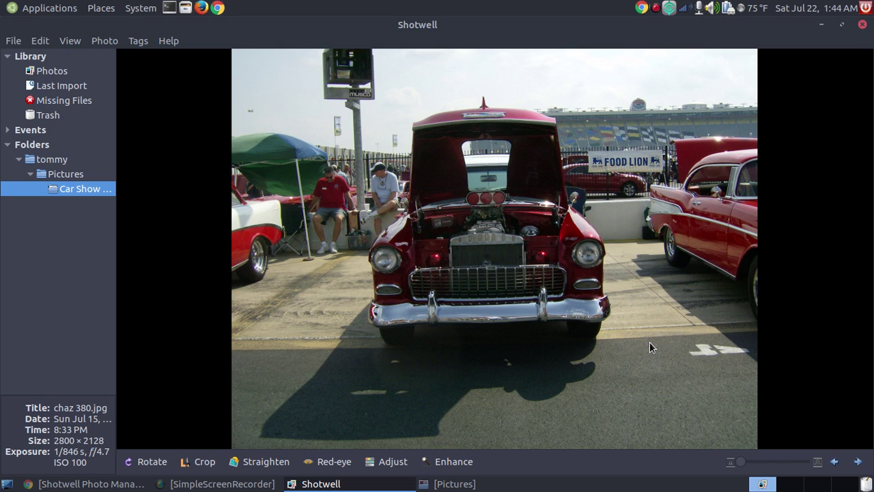
# Step: Zoom in and pan across chaz 380.jpg's engine, then zoom back out to the whole car
pyautogui.scroll(4, 649, 348)
pyautogui.scroll(1, 649, 345)
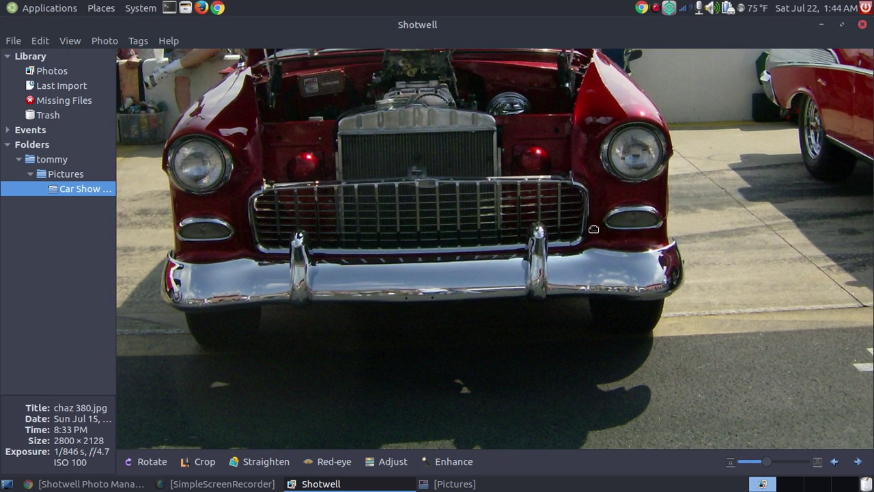
pyautogui.moveTo(594, 231); pyautogui.dragTo(624, 363)
pyautogui.scroll(2, 548, 243)
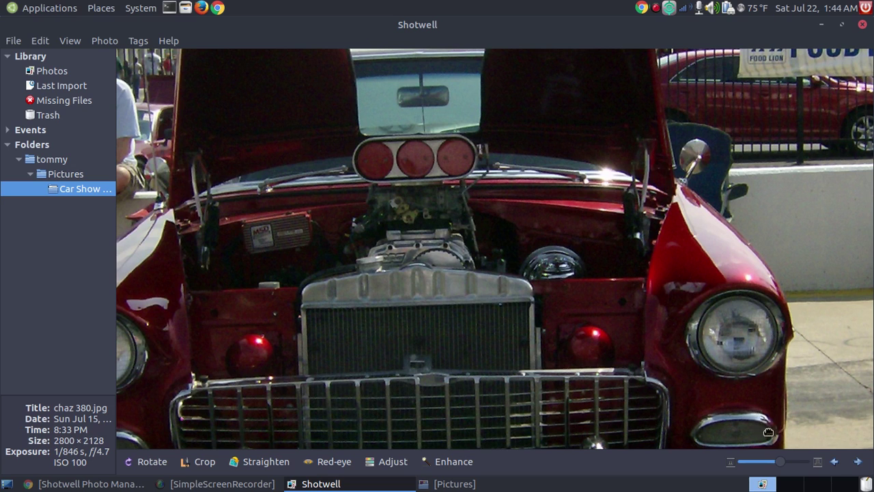
pyautogui.click(817, 462)
pyautogui.moveTo(805, 465); pyautogui.dragTo(728, 468)
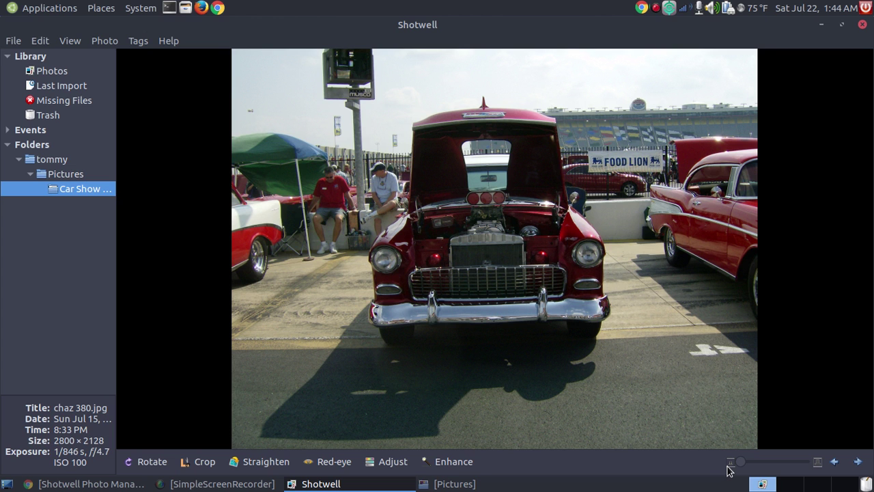
pyautogui.click(834, 462)
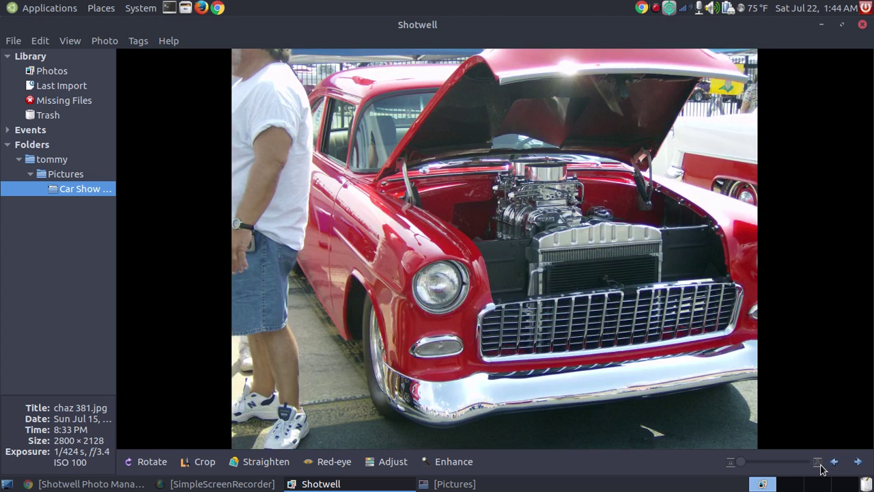
pyautogui.click(857, 462)
# Step: Zoom deep into chaz 380.jpg's radiator grille with the zoom slider, then fit the whole photo
pyautogui.click(819, 462)
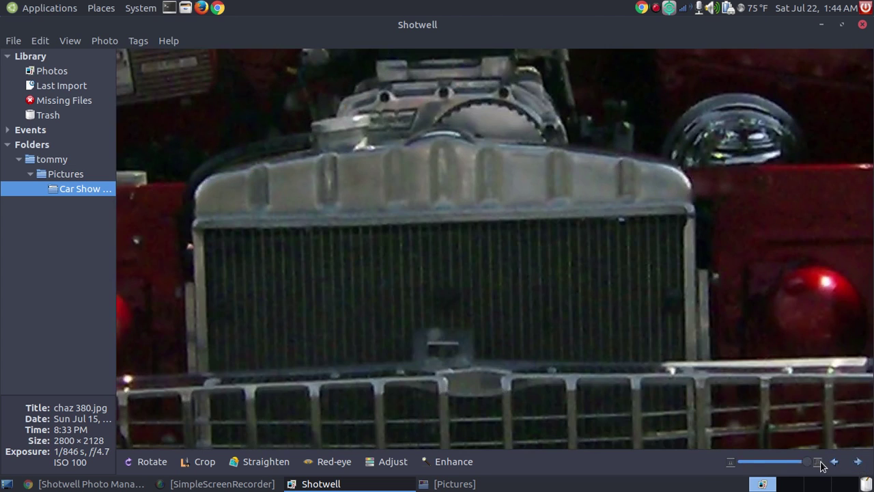
pyautogui.click(730, 462)
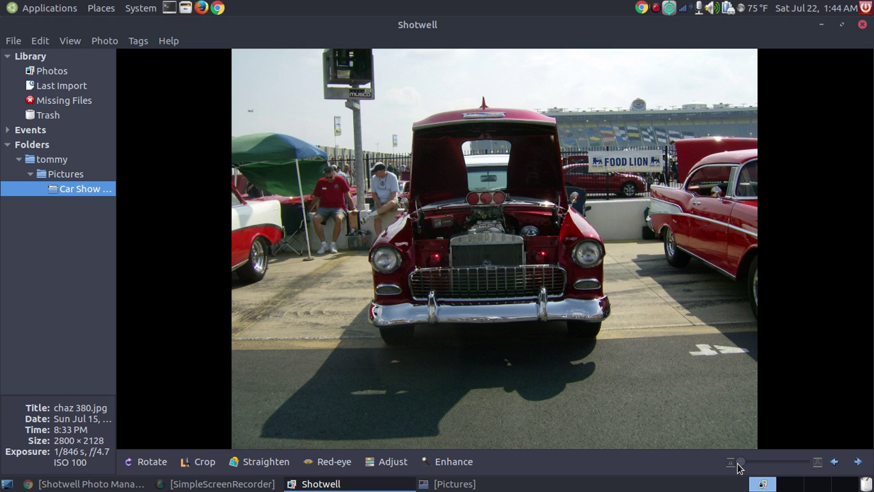
pyautogui.moveTo(743, 466); pyautogui.dragTo(751, 467)
pyautogui.click(756, 467)
pyautogui.click(784, 471)
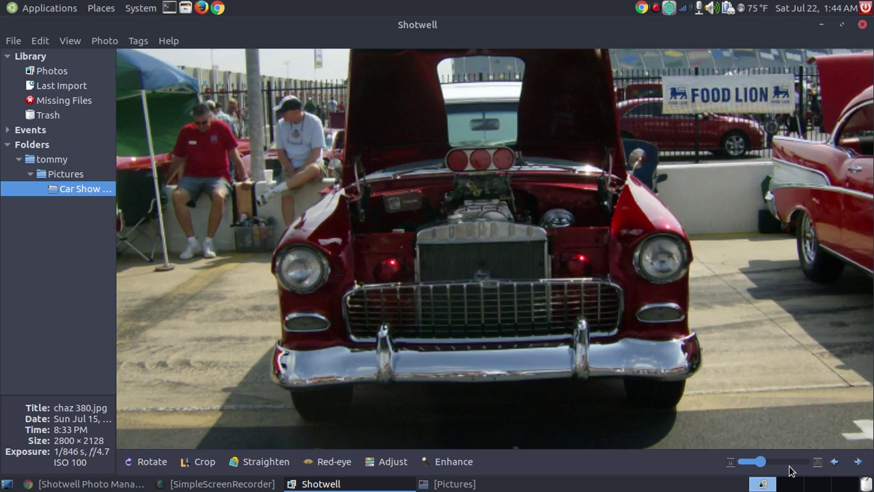
pyautogui.click(747, 466)
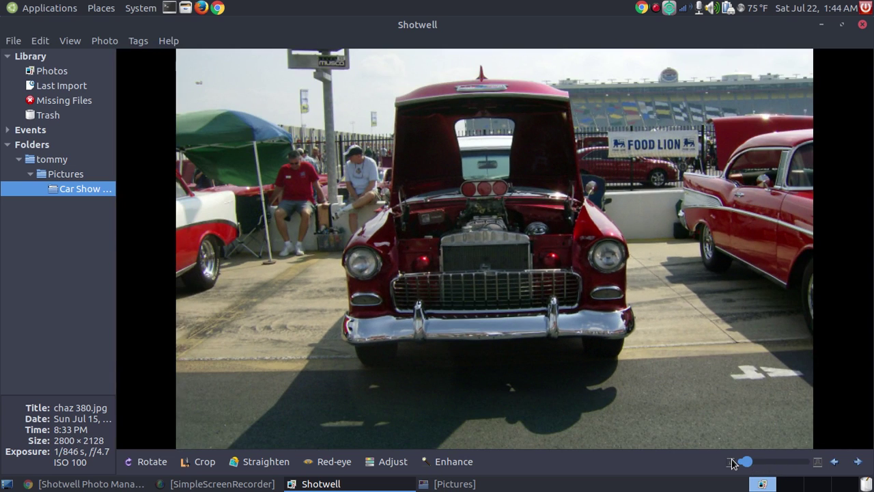
pyautogui.click(734, 465)
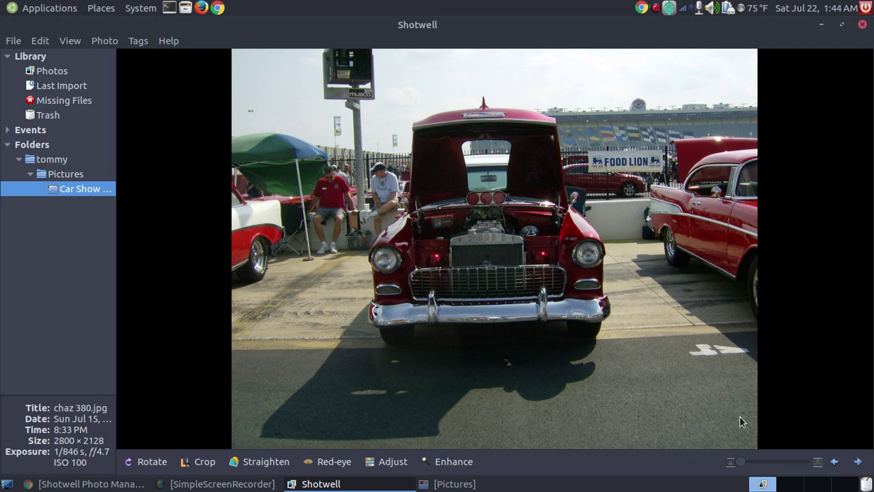
pyautogui.moveTo(736, 465)
pyautogui.mouseDown()
pyautogui.moveTo(760, 465)
pyautogui.moveTo(730, 464)
pyautogui.mouseUp()
pyautogui.click(151, 463)
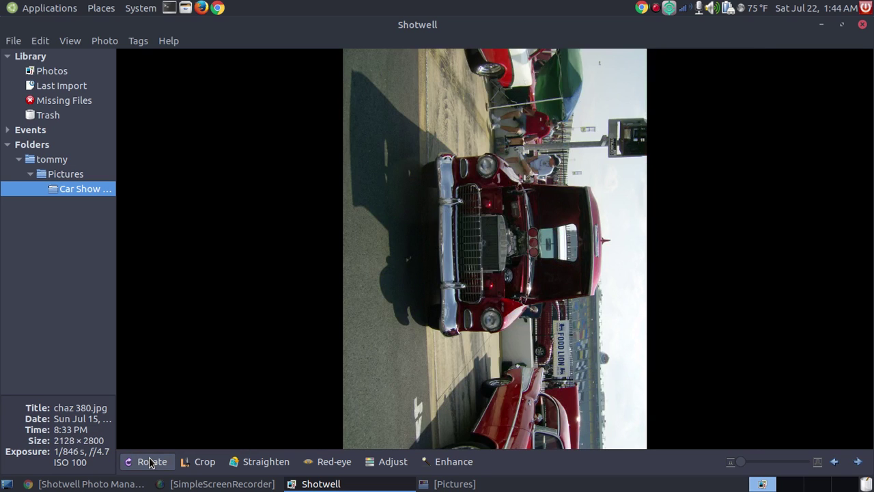
pyautogui.click(152, 463)
pyautogui.click(152, 463)
pyautogui.click(151, 463)
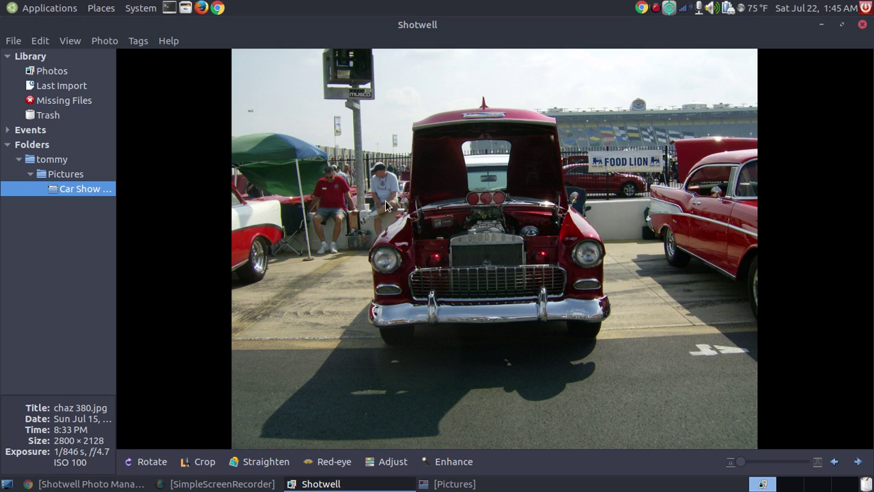
pyautogui.click(212, 456)
pyautogui.moveTo(339, 110); pyautogui.dragTo(363, 110)
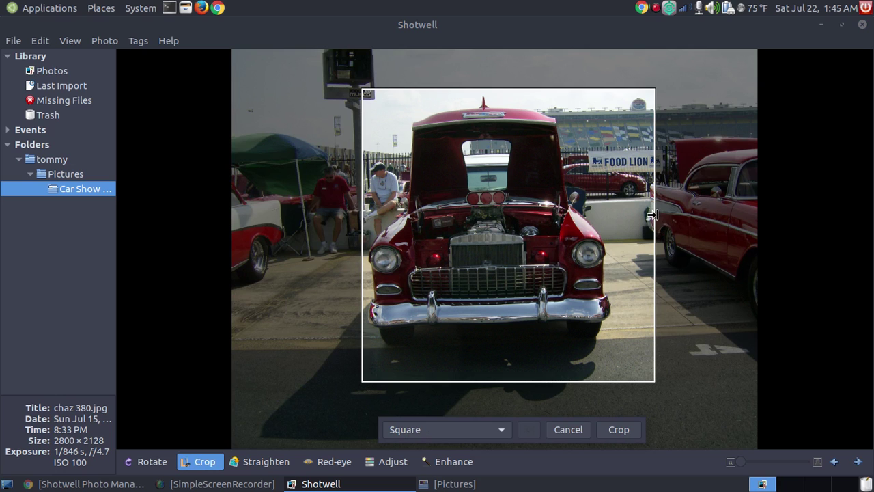
pyautogui.moveTo(656, 223); pyautogui.dragTo(605, 224)
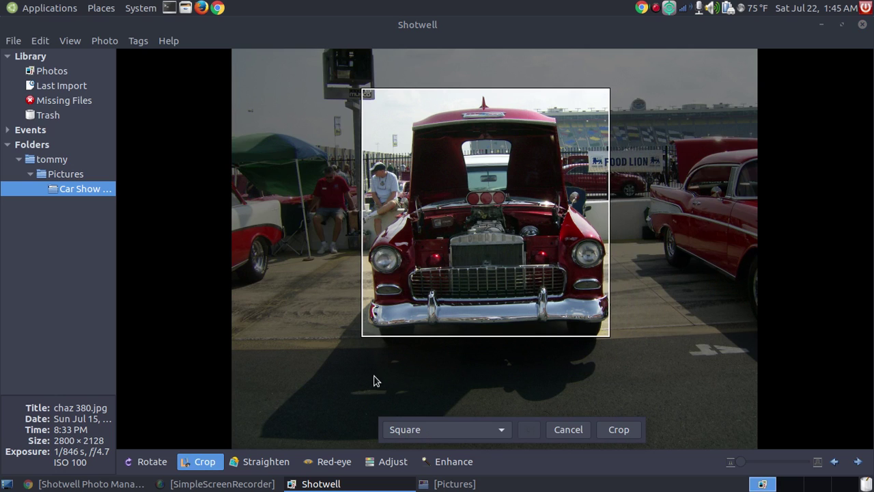
pyautogui.click(619, 430)
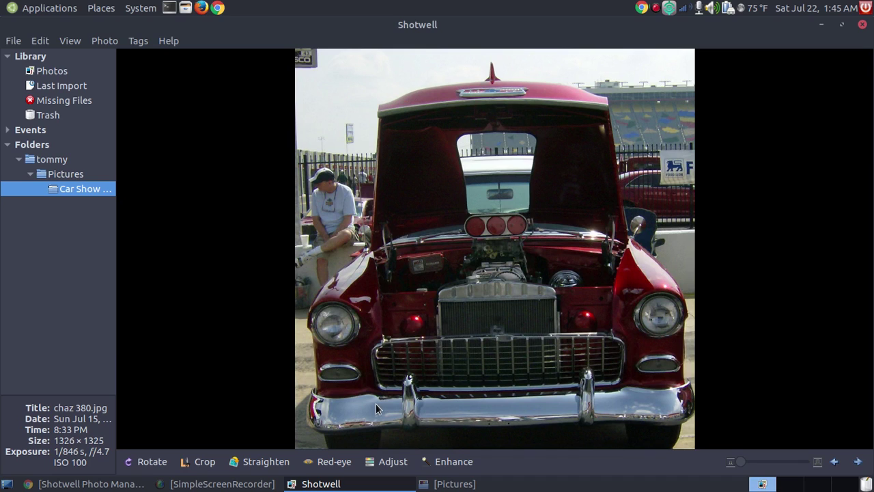
pyautogui.click(39, 41)
pyautogui.click(78, 64)
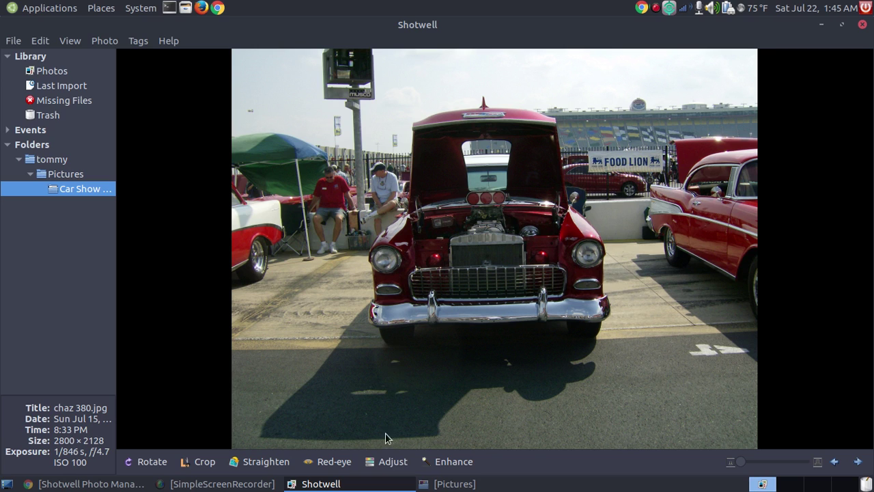
# Step: Try exposure, saturation, temperature, shadows and highlights changes on chaz 380.jpg, then reset them all
pyautogui.click(389, 464)
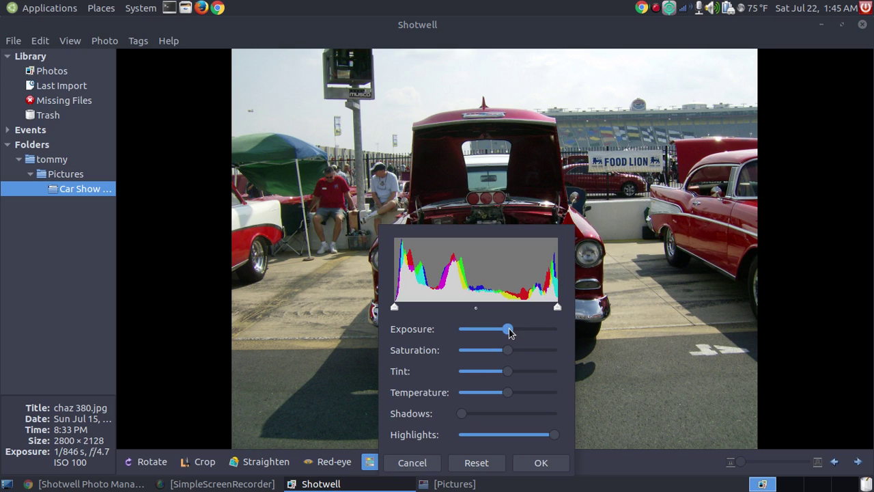
pyautogui.moveTo(469, 237); pyautogui.dragTo(124, 87)
pyautogui.moveTo(164, 180)
pyautogui.mouseDown()
pyautogui.moveTo(195, 182)
pyautogui.moveTo(193, 190)
pyautogui.moveTo(180, 180)
pyautogui.moveTo(122, 178)
pyautogui.moveTo(200, 187)
pyautogui.moveTo(166, 185)
pyautogui.mouseUp()
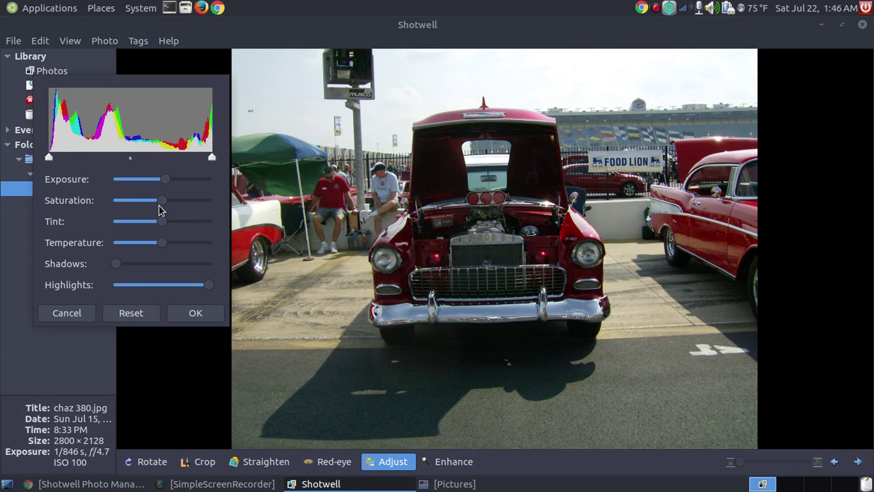
pyautogui.moveTo(162, 202); pyautogui.dragTo(187, 232)
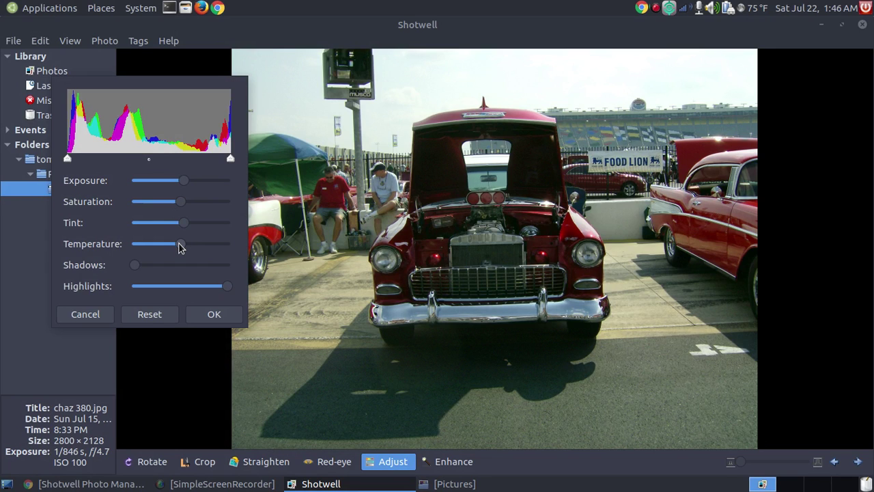
pyautogui.moveTo(181, 247)
pyautogui.mouseDown()
pyautogui.moveTo(199, 250)
pyautogui.moveTo(166, 250)
pyautogui.moveTo(179, 251)
pyautogui.mouseUp()
pyautogui.moveTo(137, 264)
pyautogui.mouseDown()
pyautogui.moveTo(209, 272)
pyautogui.moveTo(136, 265)
pyautogui.mouseUp()
pyautogui.moveTo(201, 291); pyautogui.dragTo(224, 285)
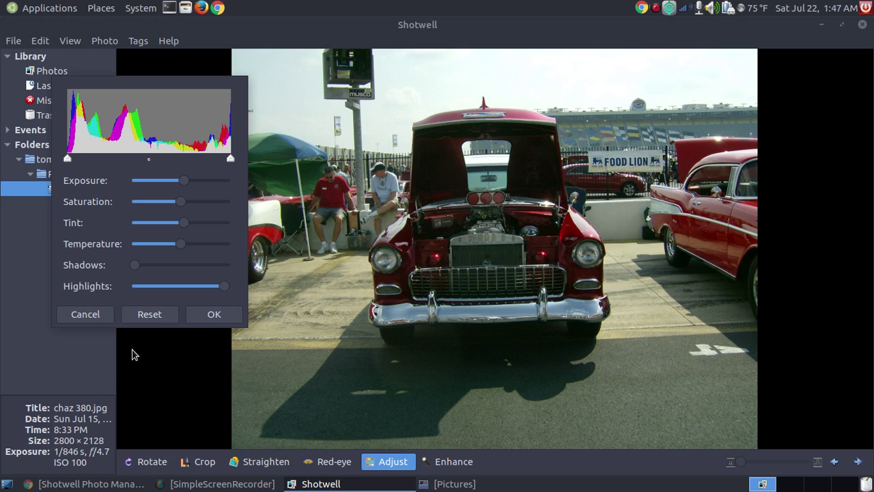
pyautogui.click(154, 320)
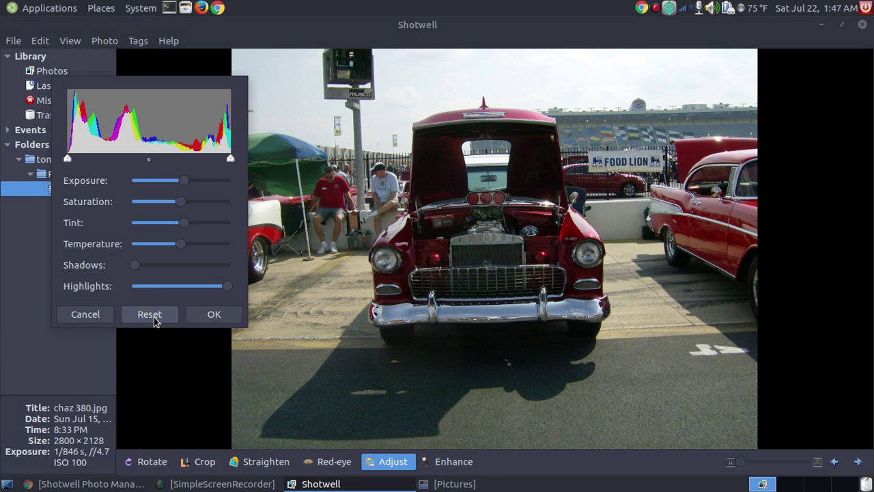
# Step: Cancel the photo adjustments, then flip to the next photo and back to the red car
pyautogui.click(68, 313)
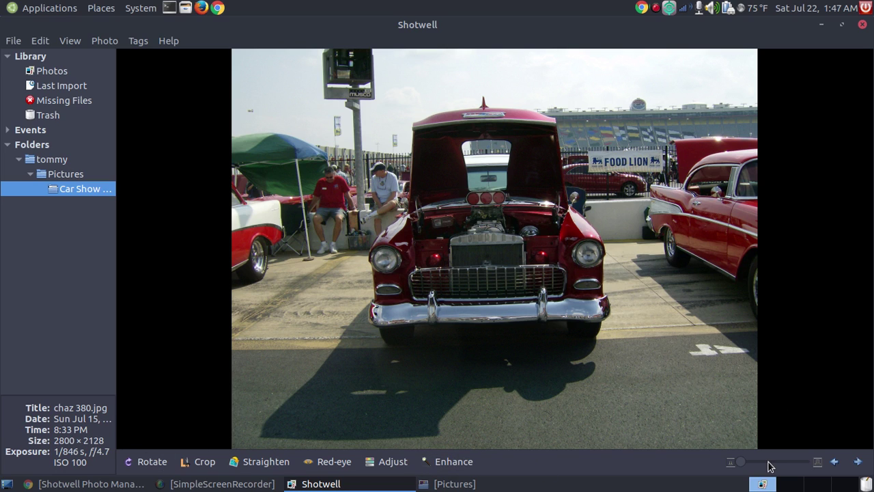
pyautogui.click(858, 462)
pyautogui.click(837, 462)
# Step: Glance at the File menu, then maximize Shotwell and narrow it to the left part of the screen
pyautogui.click(13, 41)
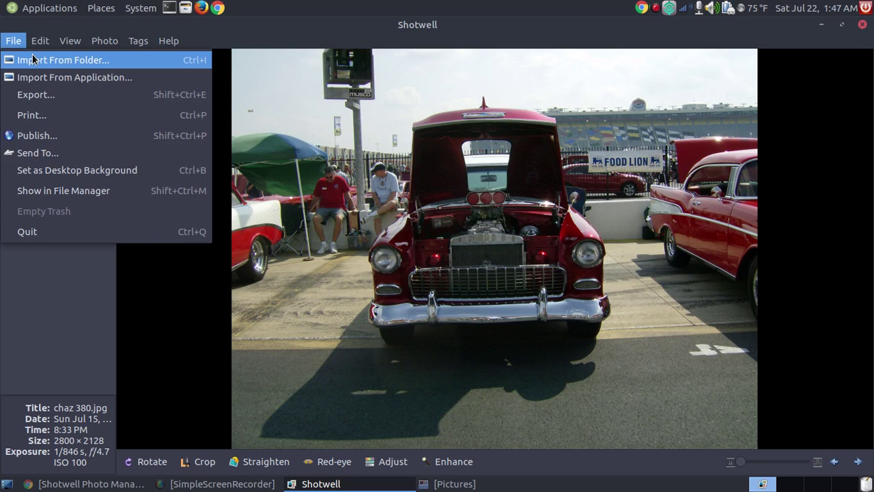
pyautogui.click(265, 34)
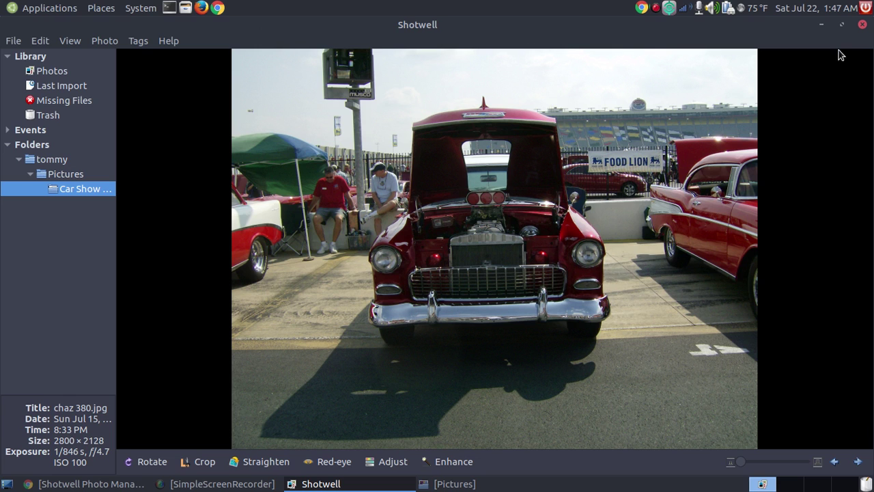
pyautogui.click(842, 25)
pyautogui.moveTo(867, 76); pyautogui.dragTo(406, 74)
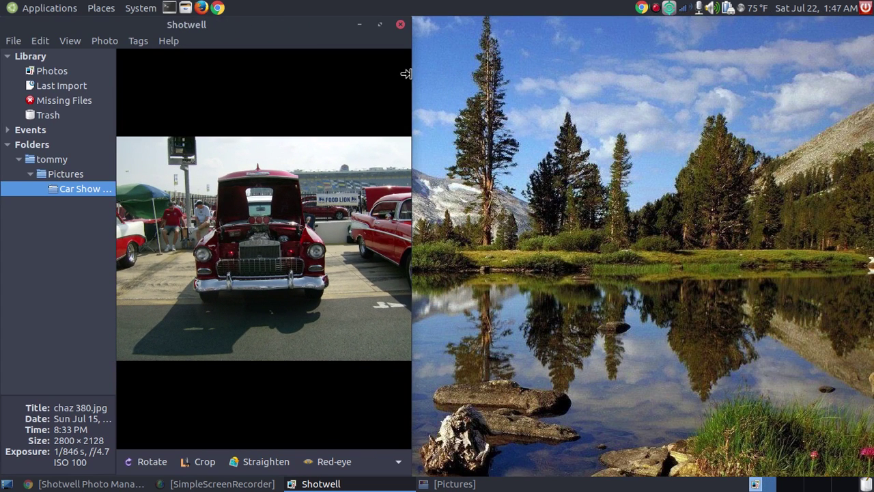
# Step: Place the Pictures window beside Shotwell and drag in the Discovery Place folder, importing 43 photos
pyautogui.click(471, 486)
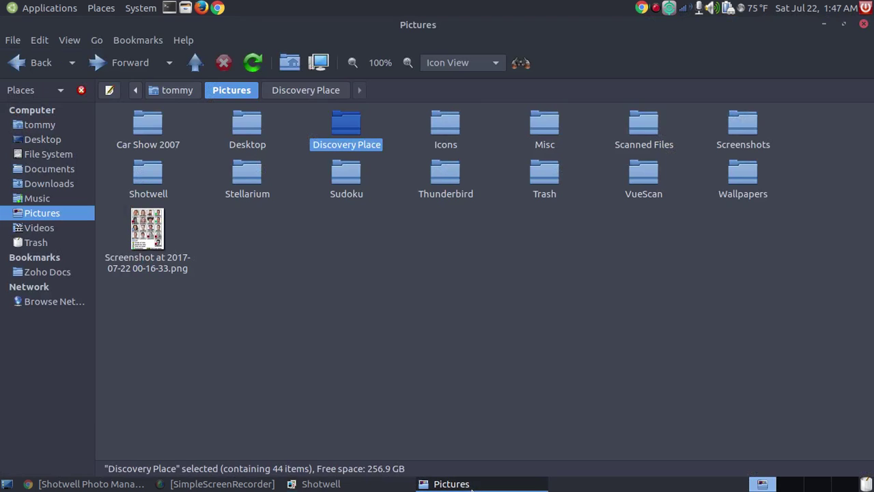
pyautogui.click(844, 23)
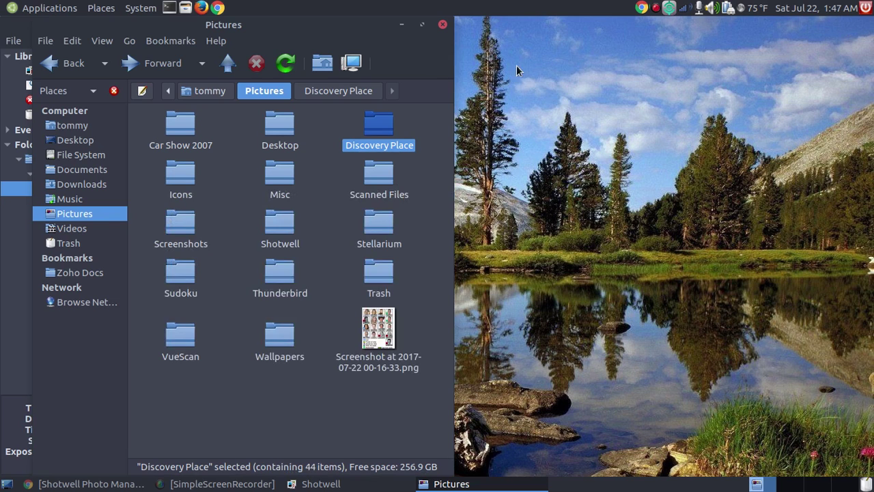
pyautogui.moveTo(276, 24); pyautogui.dragTo(672, 32)
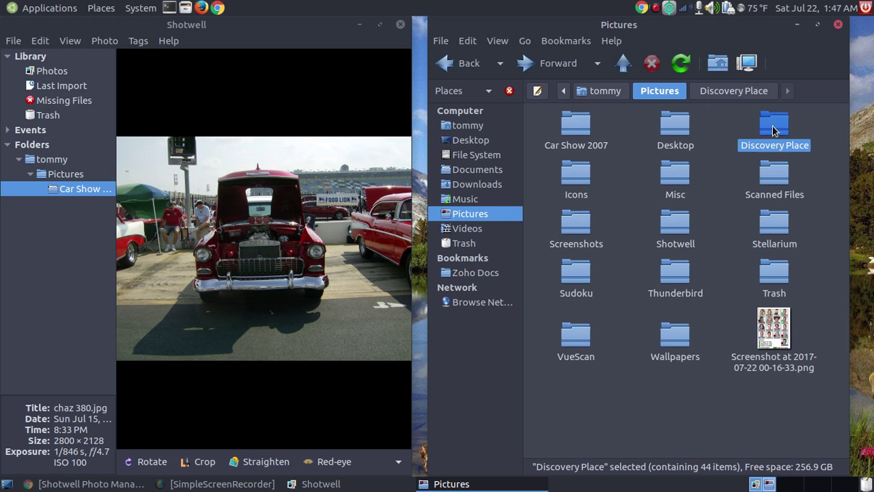
pyautogui.moveTo(775, 131); pyautogui.dragTo(30, 62)
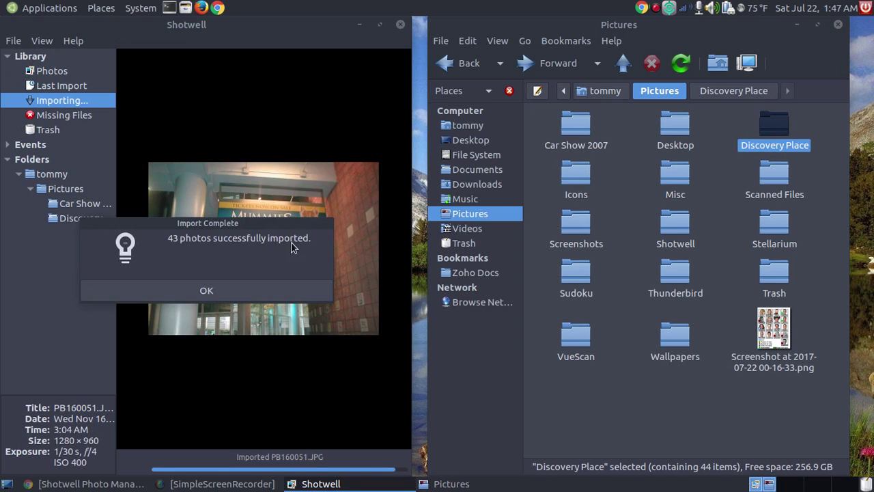
pyautogui.click(220, 295)
# Step: Maximize Shotwell and scroll through the Last Import grid of Discovery Place photos
pyautogui.click(381, 26)
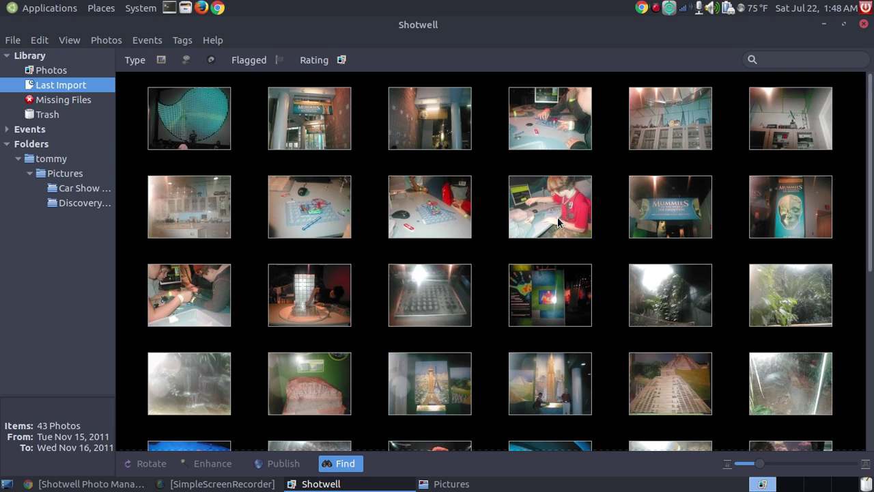
pyautogui.scroll(-5, 486, 279)
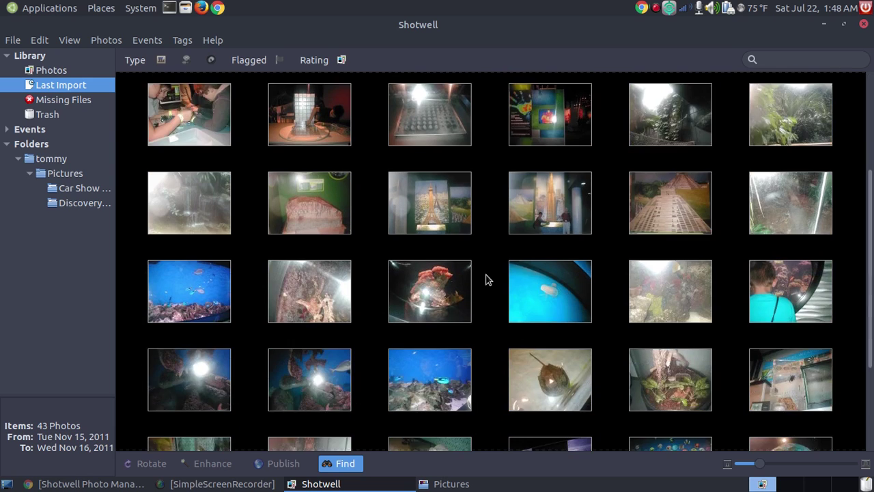
pyautogui.scroll(-4, 486, 279)
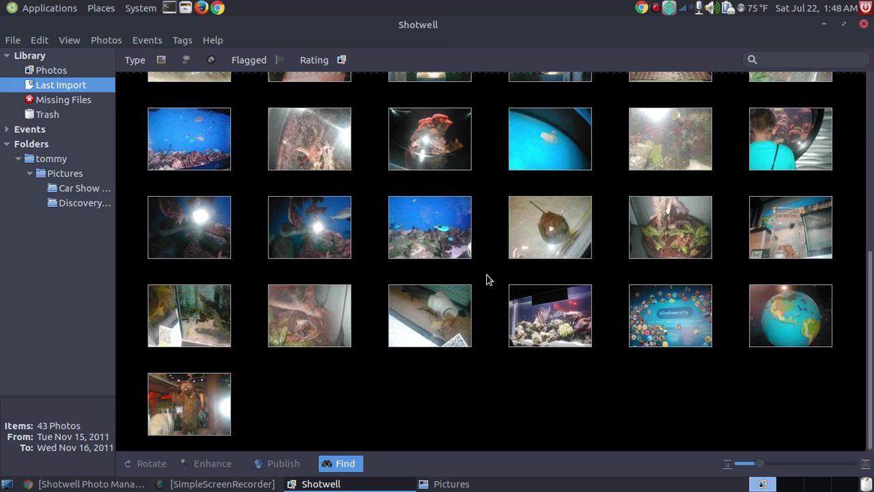
pyautogui.scroll(1, 487, 279)
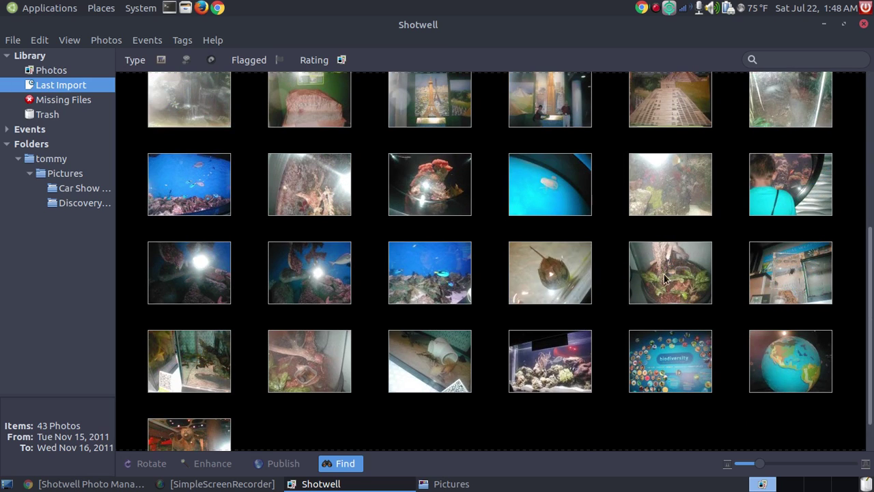
# Step: Open the horseshoe crab photo and step past terrarium, tarantula, axolotl and aquarium to 001.JPG
pyautogui.doubleClick(538, 256)
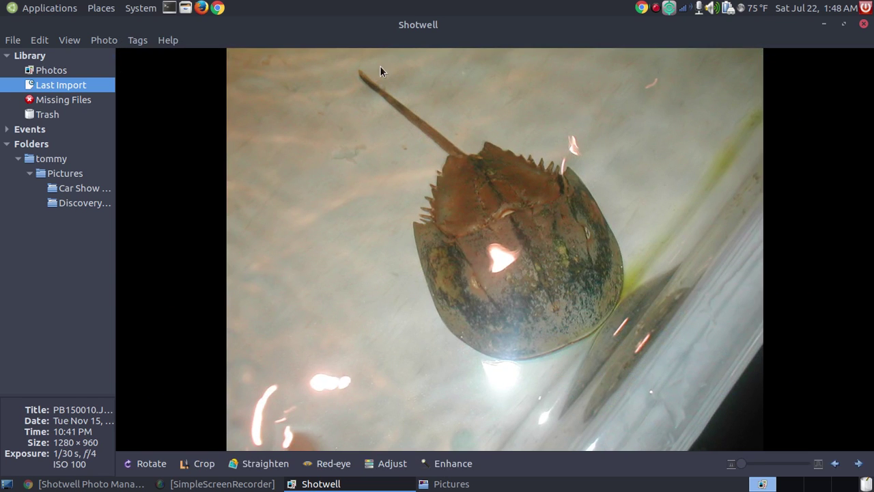
pyautogui.click(862, 464)
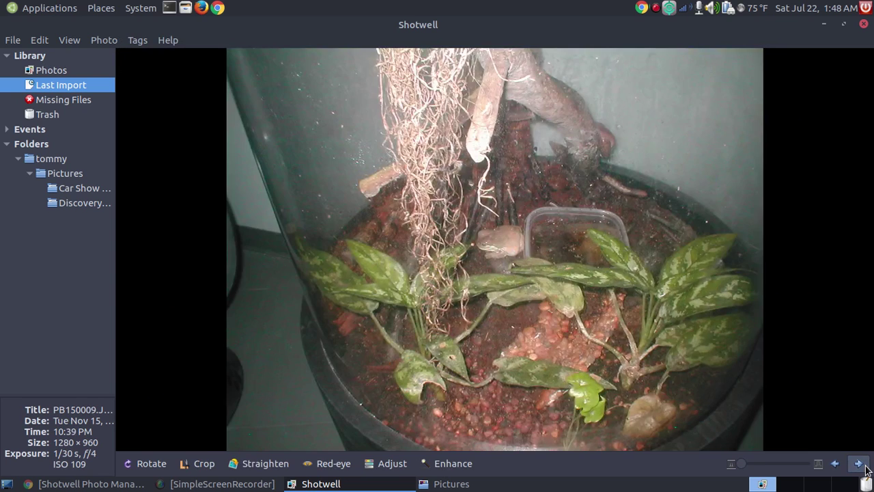
pyautogui.click(863, 466)
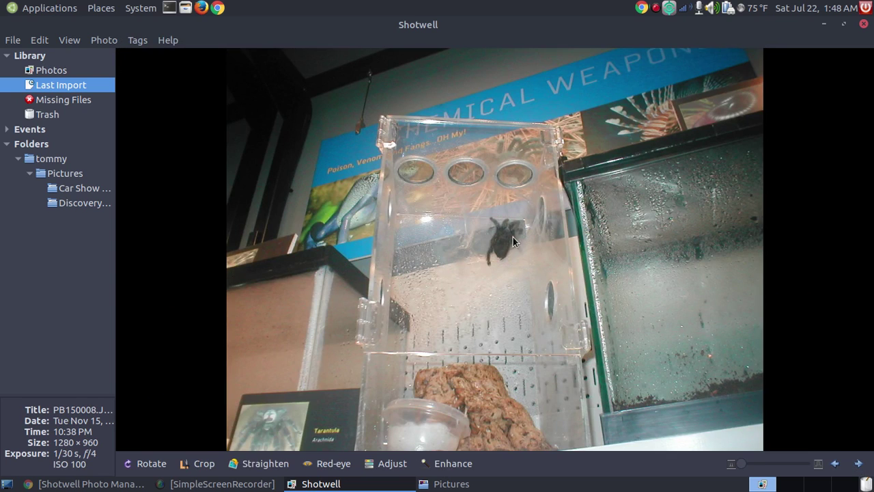
pyautogui.click(859, 467)
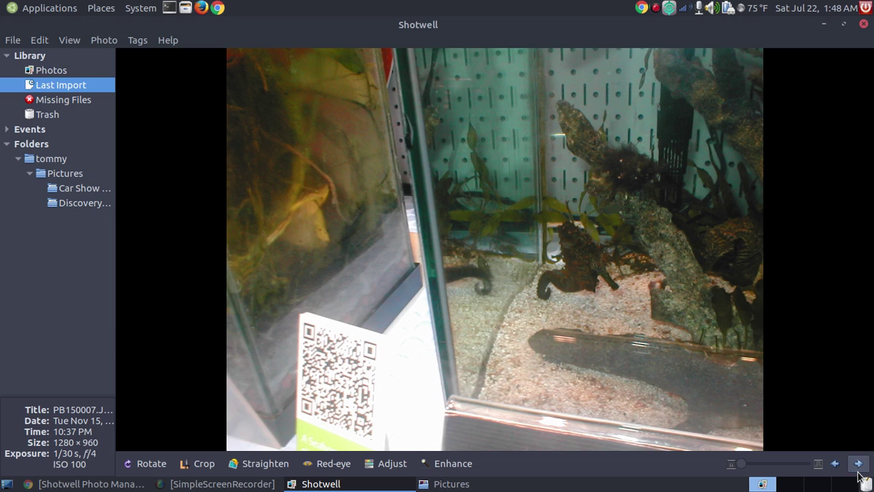
pyautogui.click(859, 468)
pyautogui.click(859, 467)
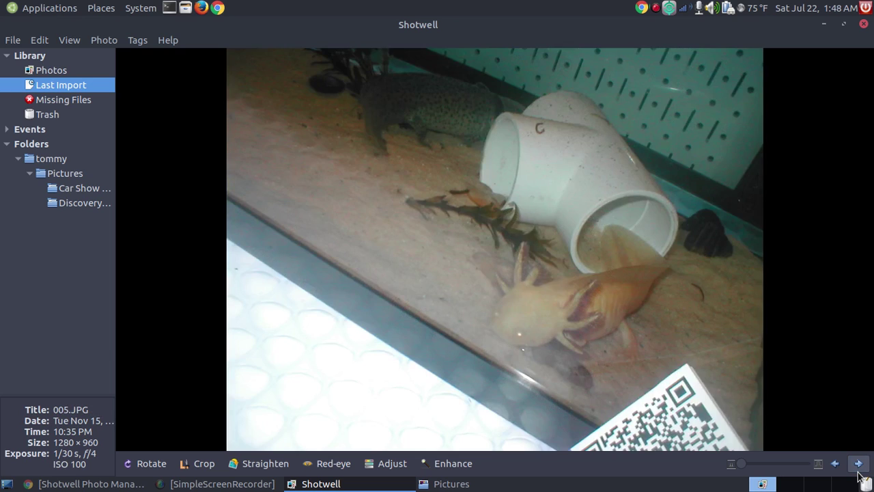
pyautogui.click(859, 467)
pyautogui.click(860, 467)
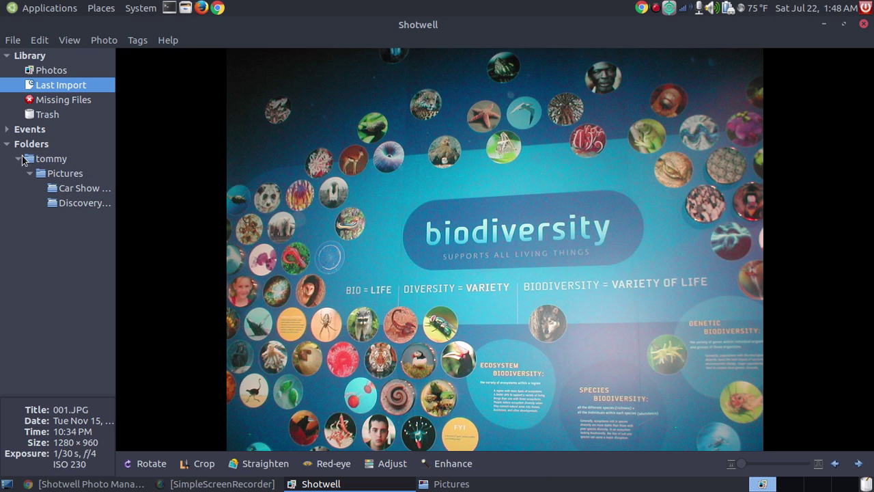
# Step: Expand the Events list and browse 2007, July 2007 and the Sun Jul 15, 2007 event
pyautogui.click(7, 130)
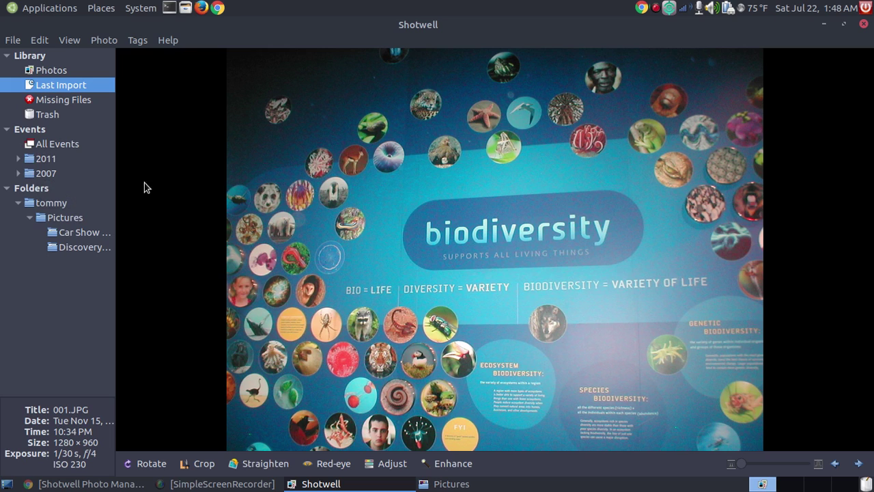
pyautogui.click(36, 173)
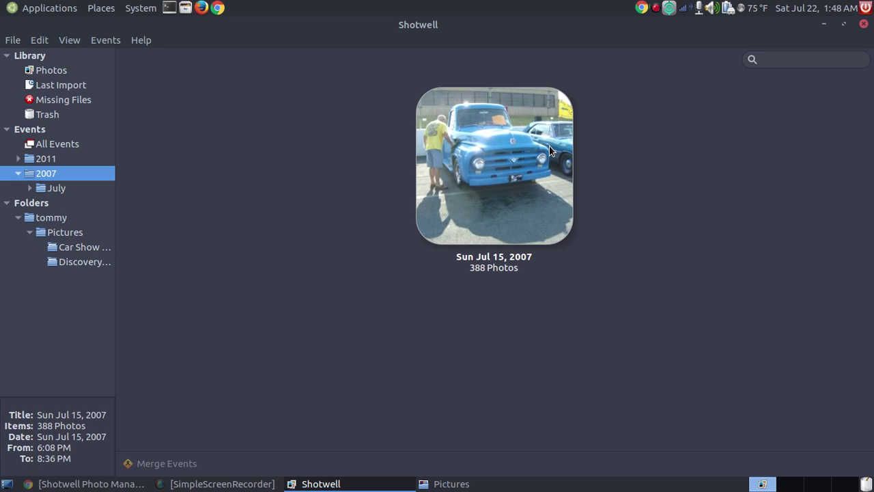
pyautogui.click(30, 189)
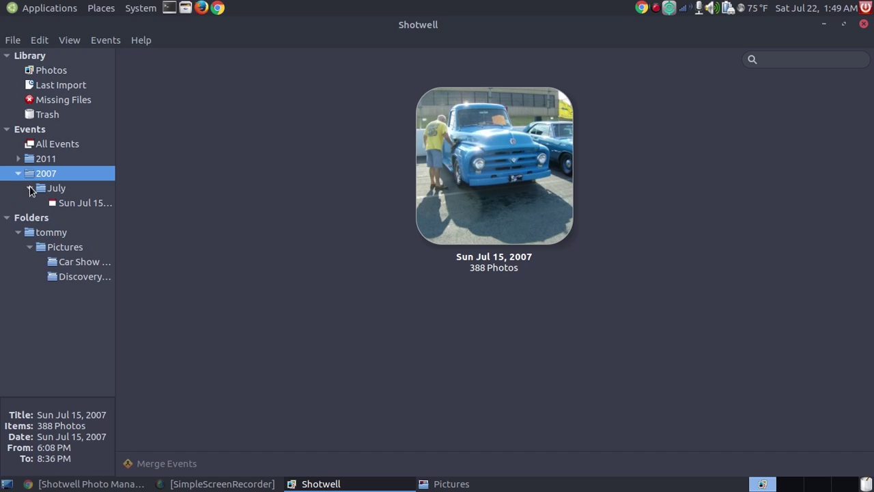
pyautogui.click(85, 206)
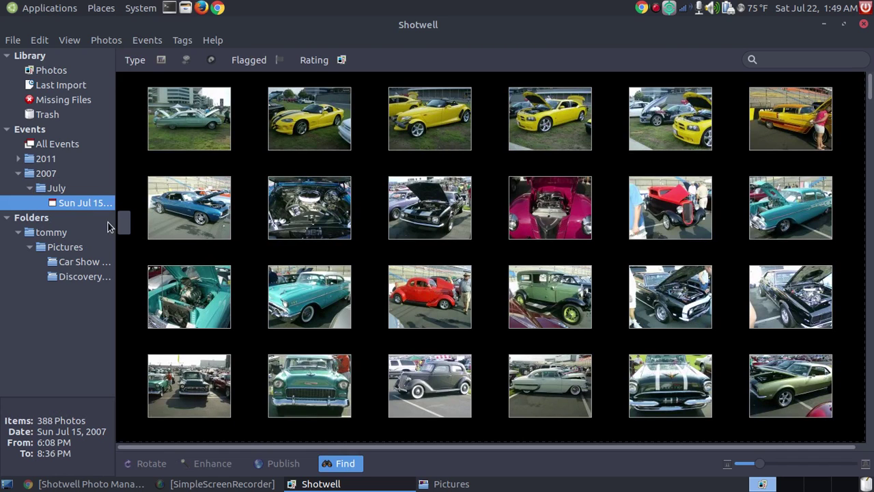
pyautogui.click(33, 190)
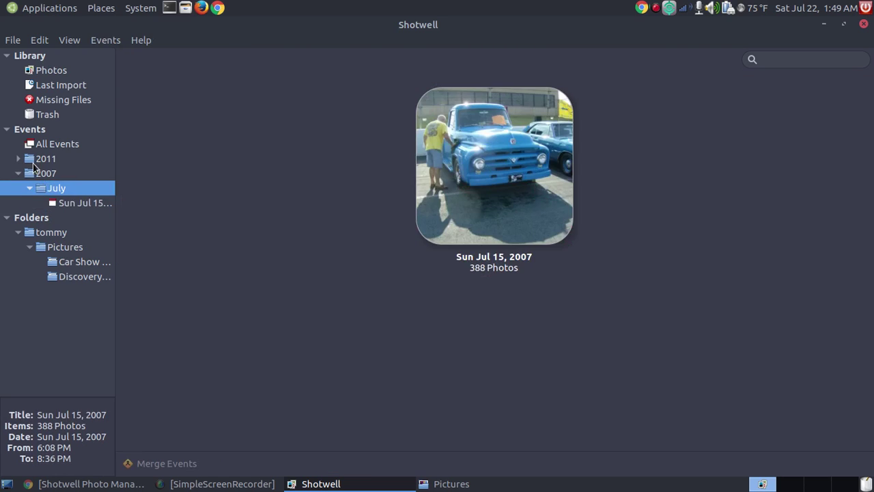
pyautogui.click(48, 174)
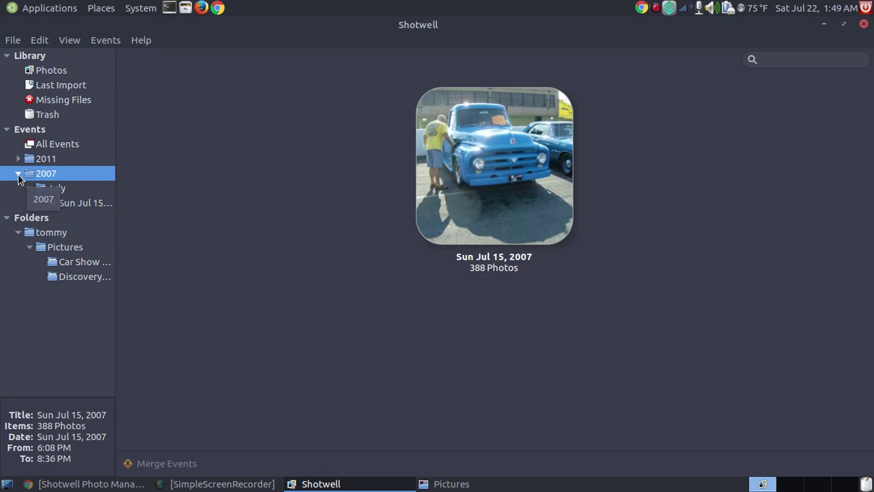
pyautogui.click(17, 172)
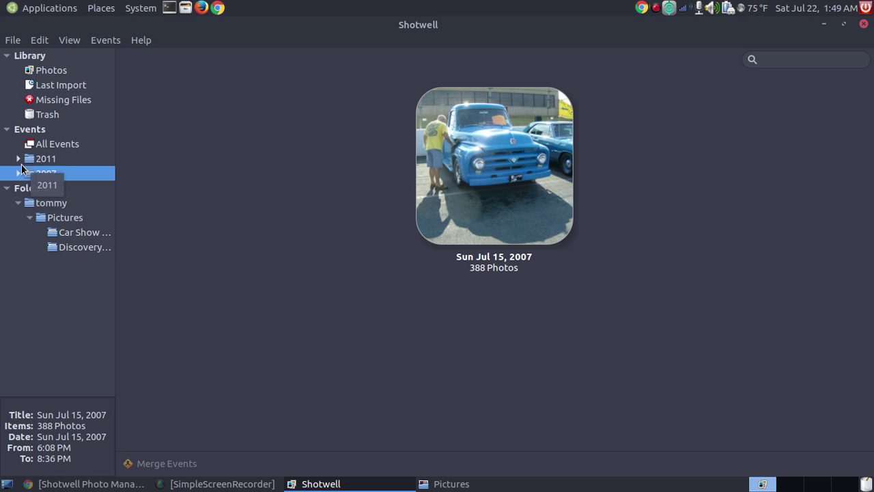
# Step: Browse 2011, November and the 43-photo Tue Nov event, then collapse the Events list on the 2011 summary
pyautogui.click(19, 159)
pyautogui.click(39, 160)
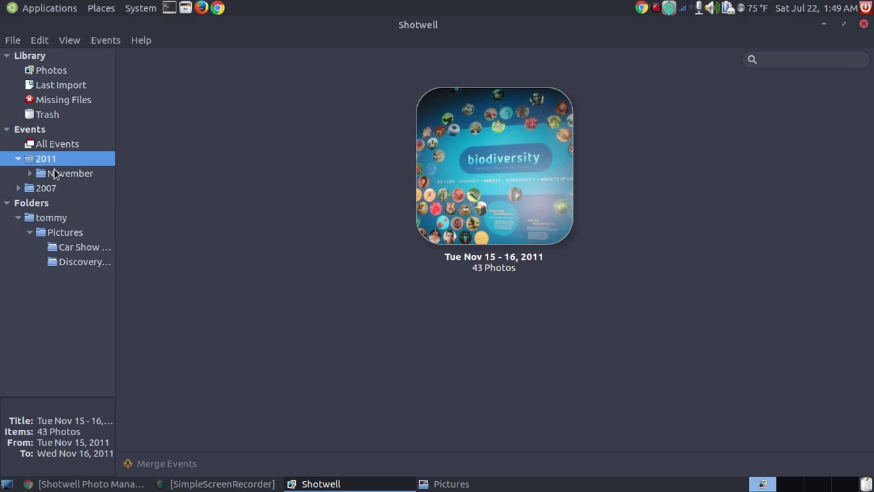
pyautogui.click(30, 173)
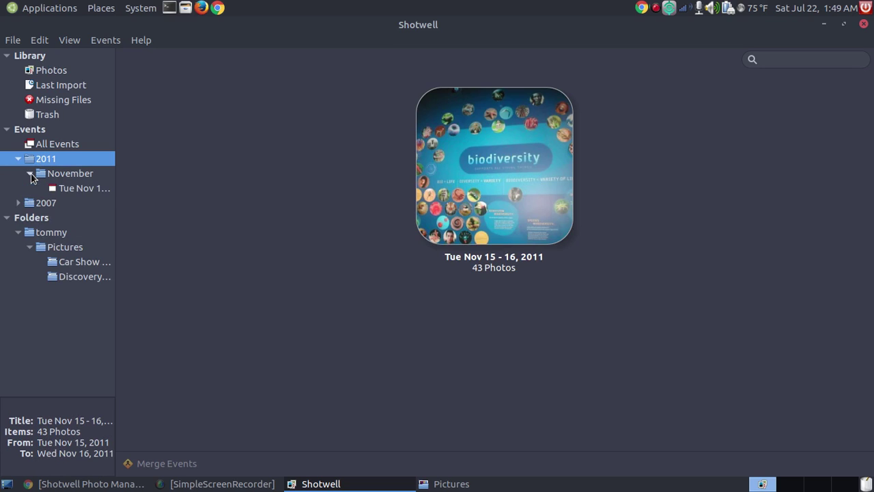
pyautogui.click(58, 174)
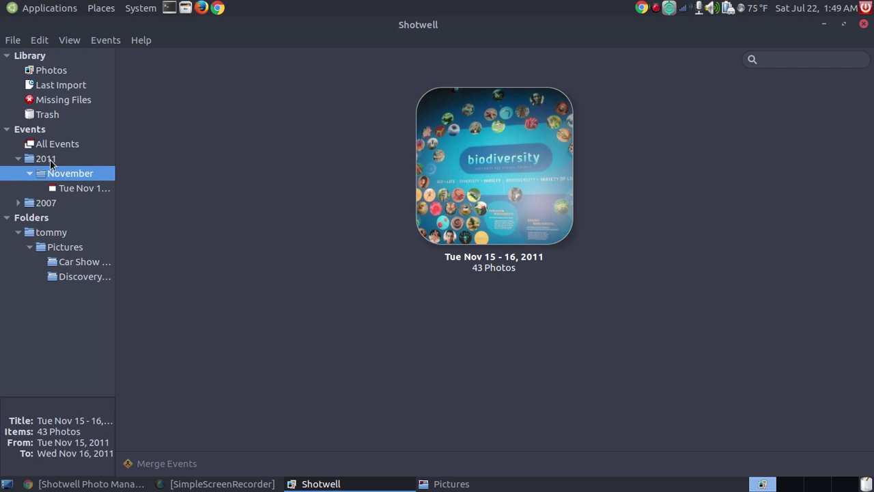
pyautogui.click(94, 191)
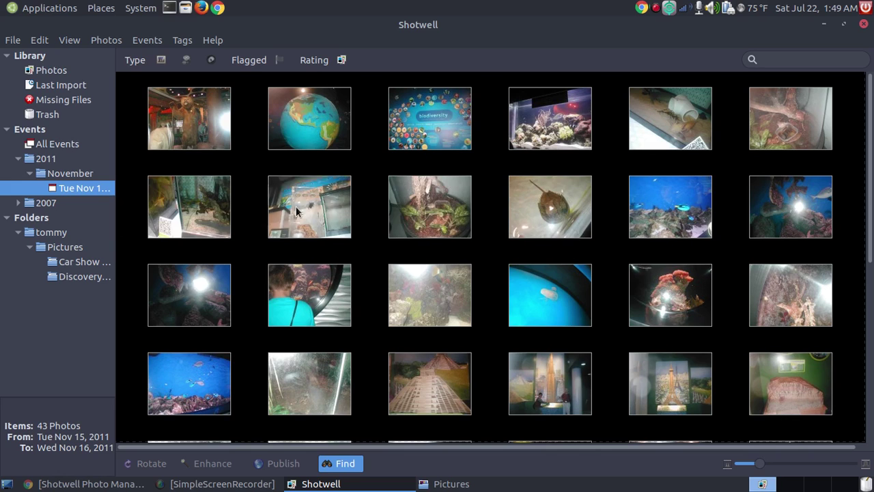
pyautogui.doubleClick(17, 158)
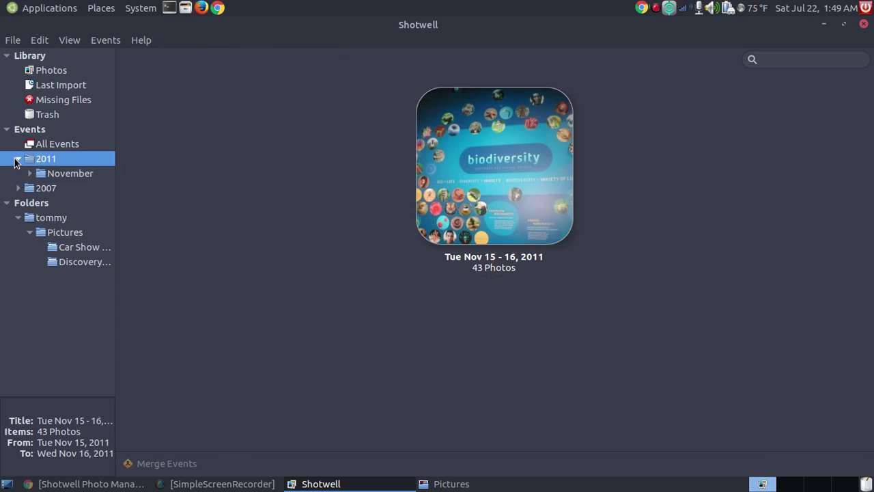
pyautogui.click(17, 188)
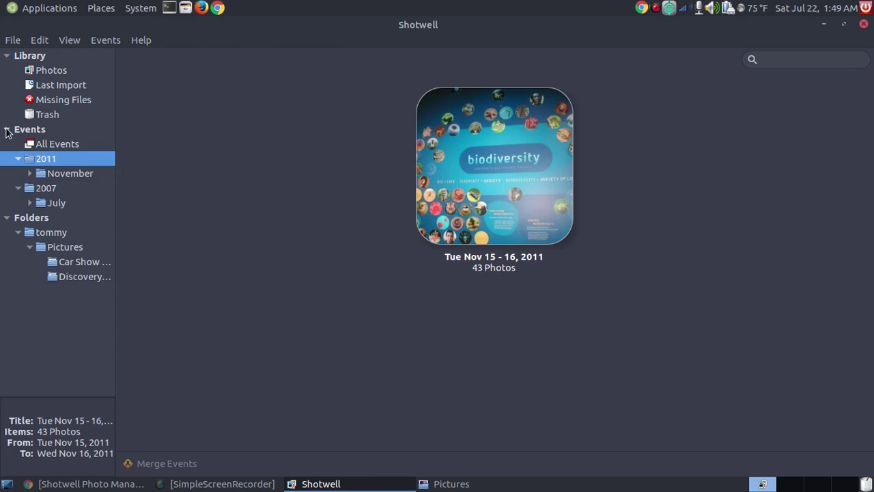
pyautogui.click(7, 129)
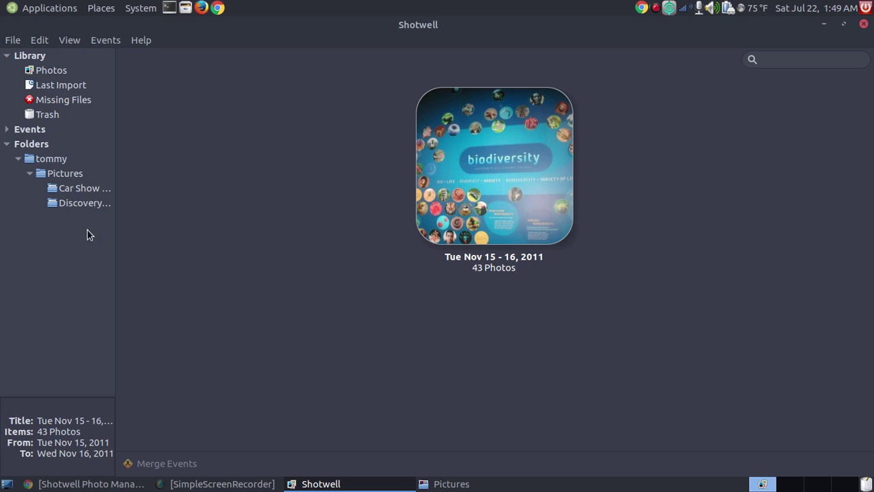
# Step: Switch from the Discovery Place folder's 43 photos to the Car Show folder and back again
pyautogui.click(67, 204)
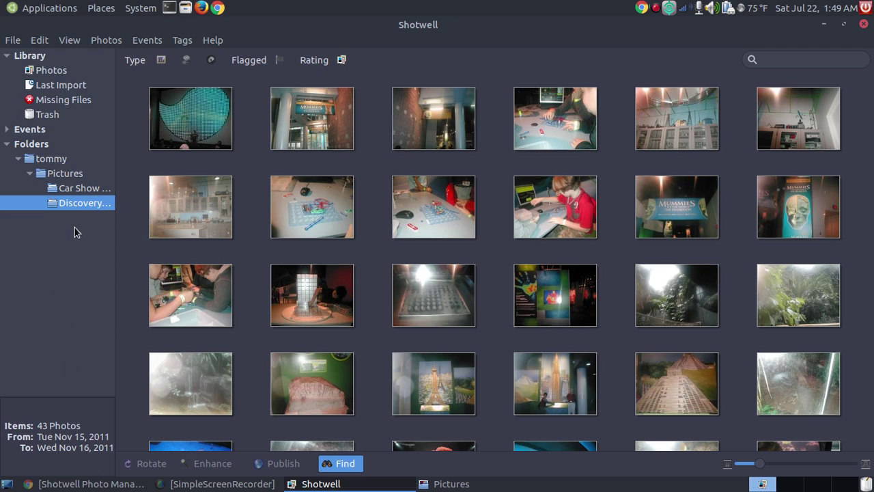
pyautogui.click(68, 189)
pyautogui.click(75, 203)
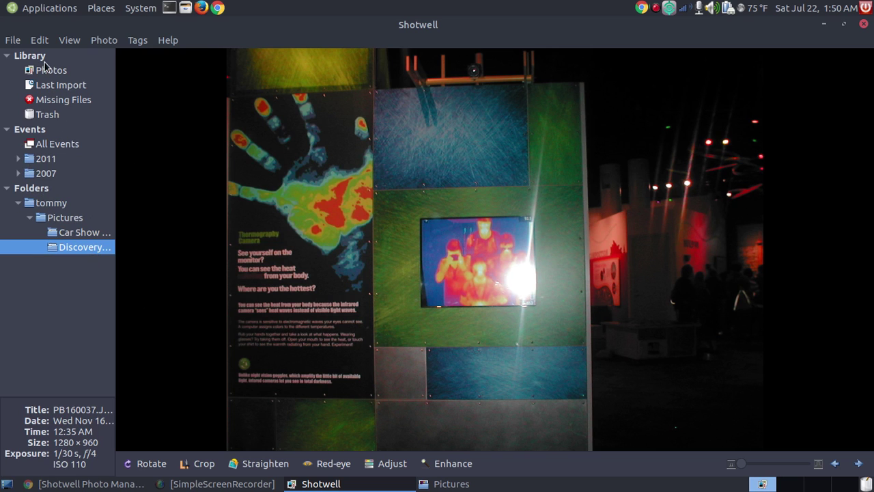
# Step: Select all 43 Last Import photos and choose Edit > Remove From Library
pyautogui.click(65, 89)
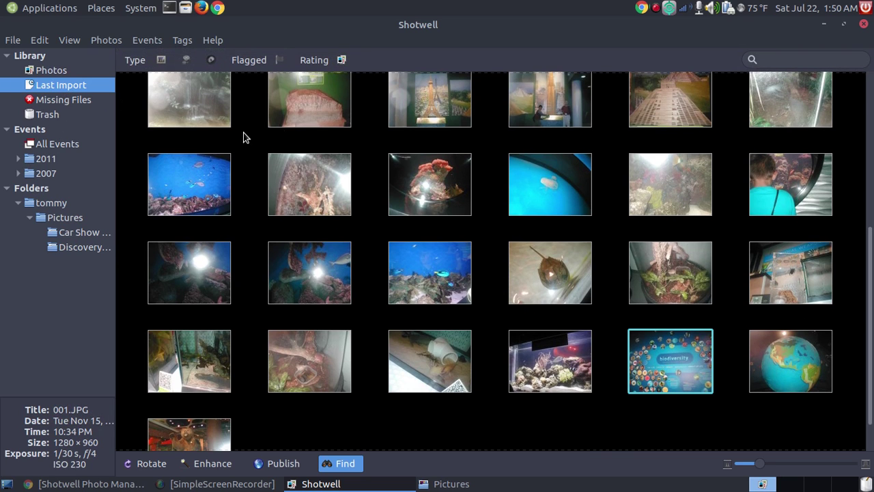
pyautogui.click(39, 41)
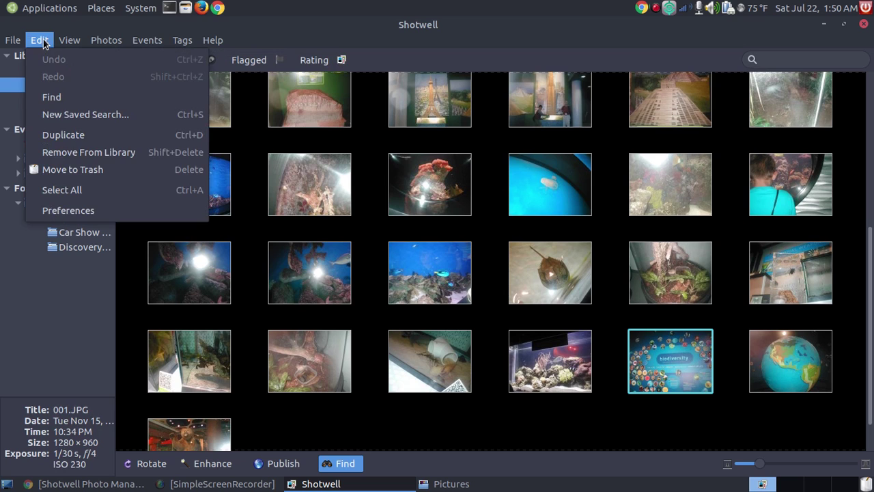
pyautogui.click(87, 189)
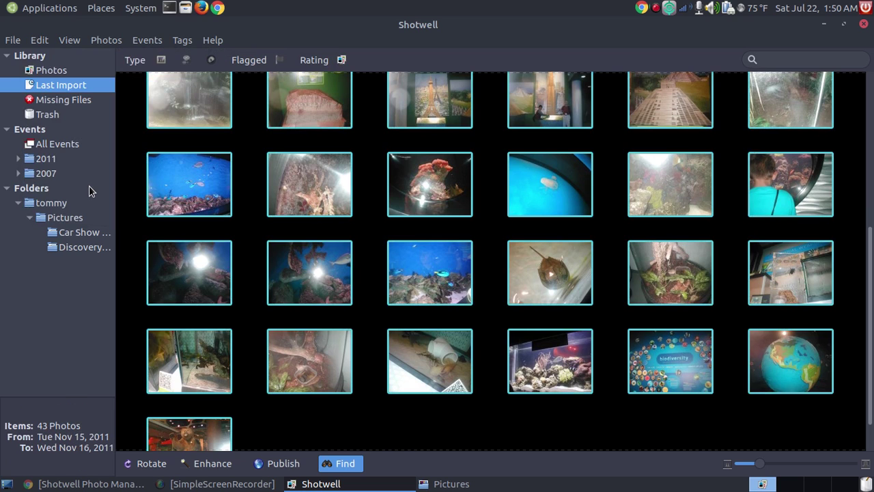
pyautogui.click(39, 40)
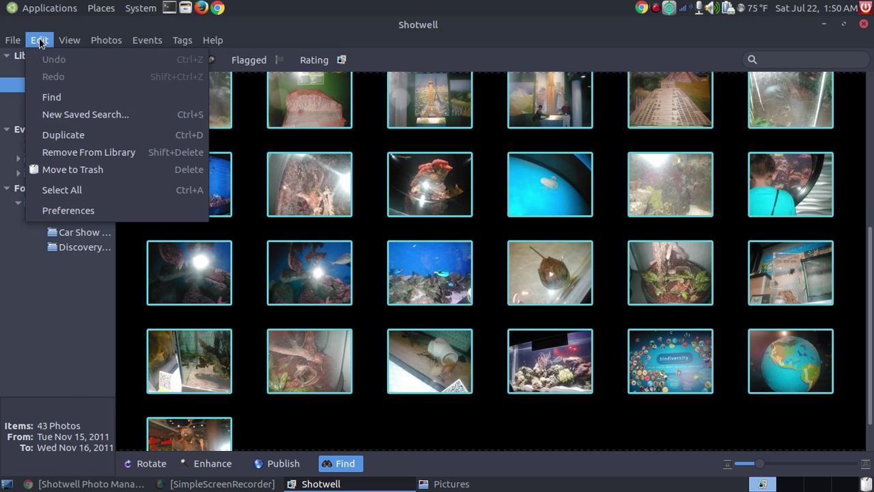
pyautogui.click(128, 153)
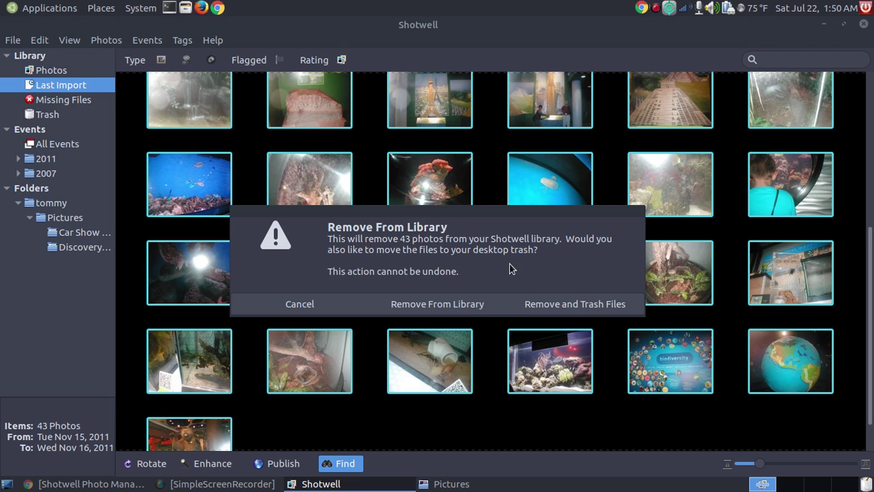
pyautogui.click(581, 307)
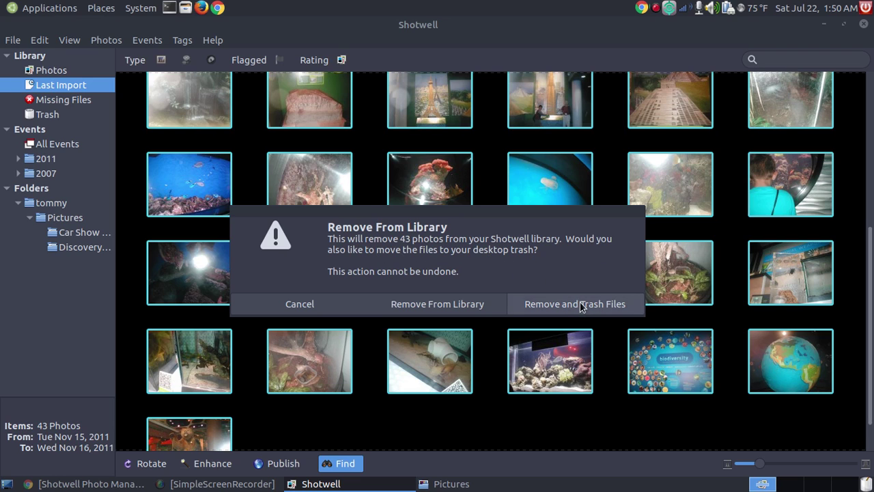
# Step: Confirm removing the 43 photos while keeping the files, and expand 2007 > July to the car-show event
pyautogui.click(445, 310)
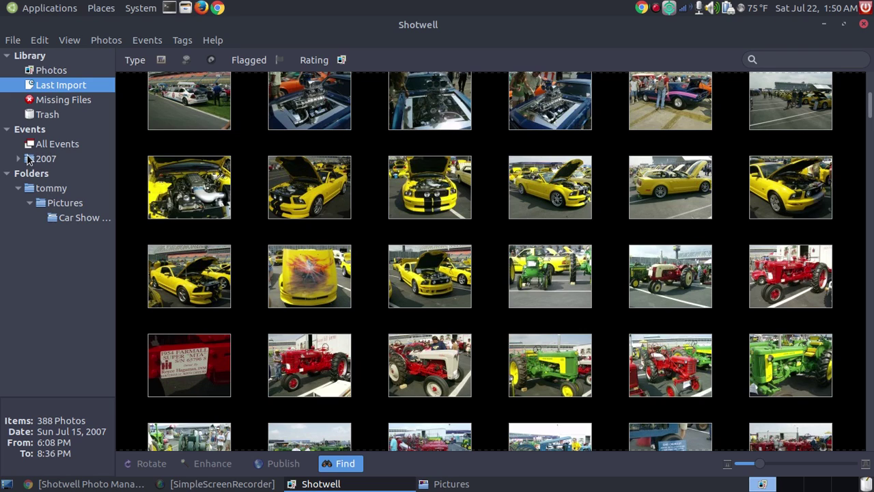
pyautogui.click(18, 158)
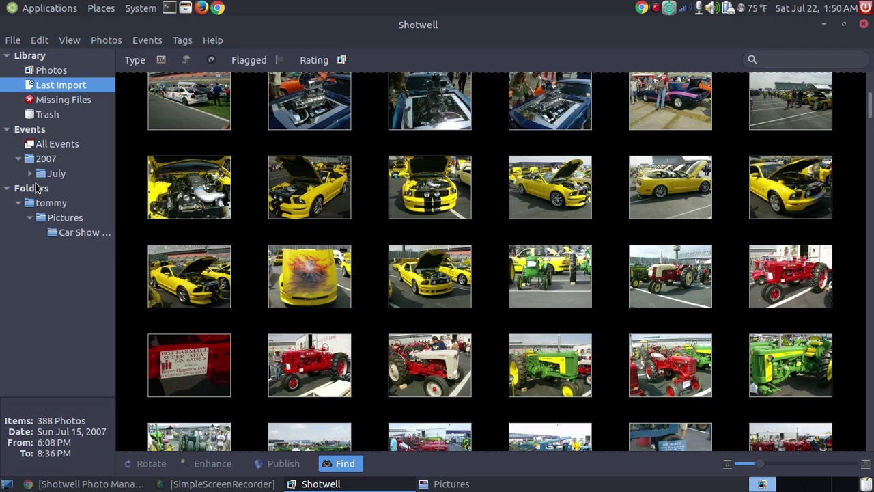
pyautogui.click(29, 174)
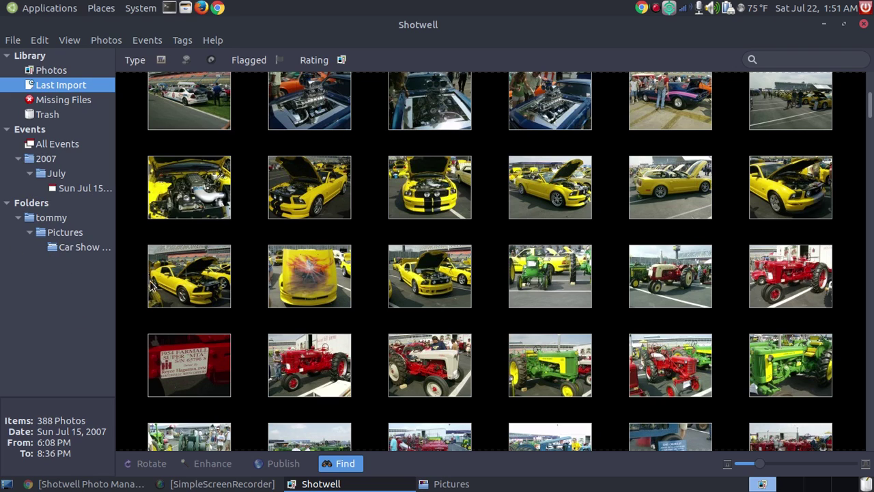
# Step: Select all 388 car-show photos and remove them from the library, keeping the files on disk
pyautogui.click(39, 40)
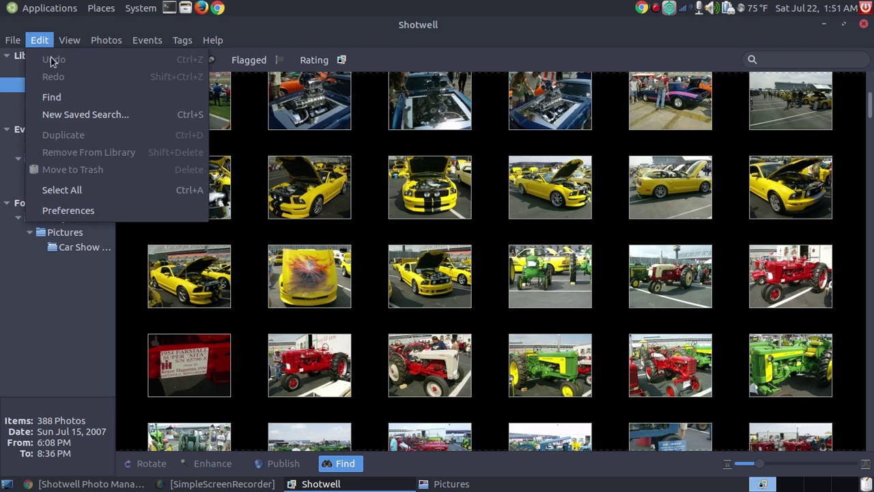
pyautogui.click(68, 189)
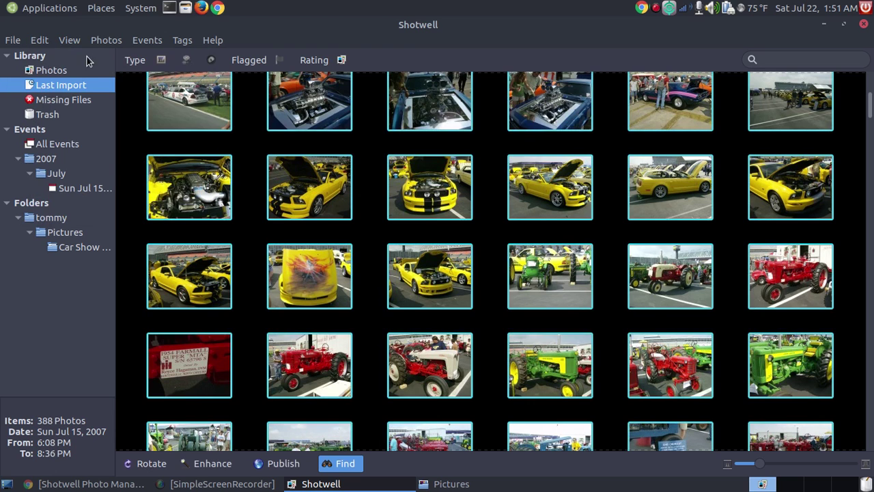
pyautogui.click(39, 41)
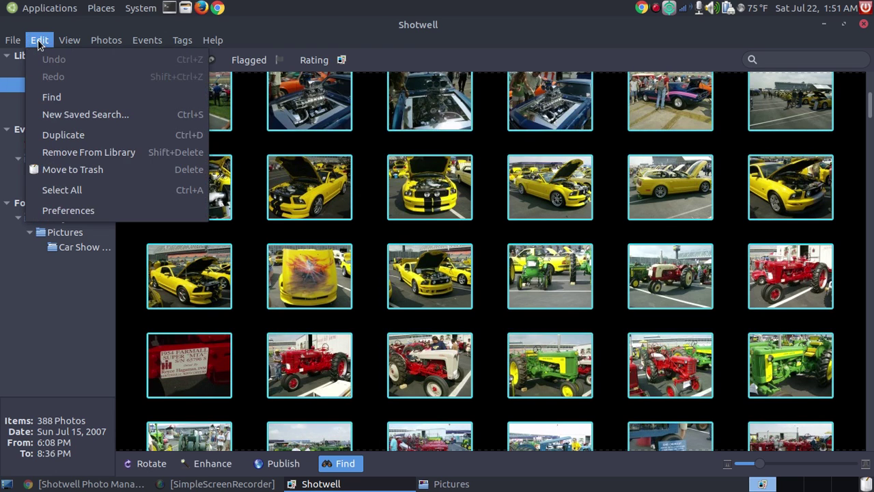
pyautogui.click(127, 153)
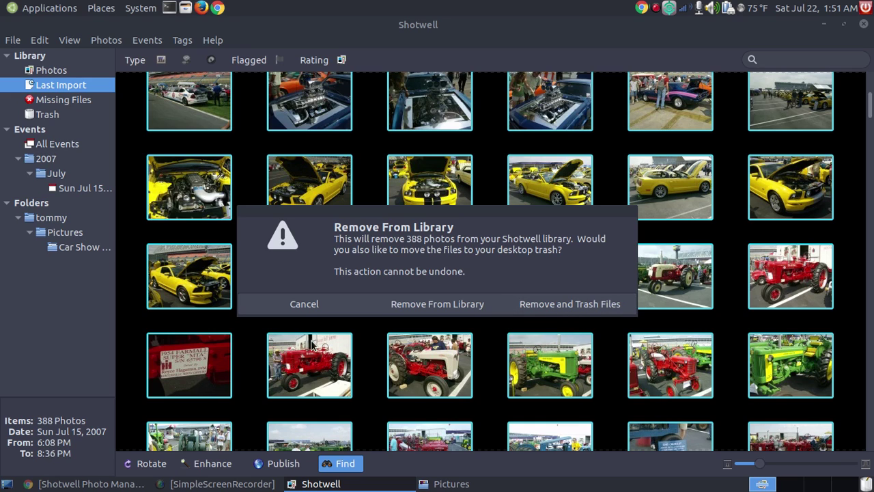
pyautogui.click(457, 304)
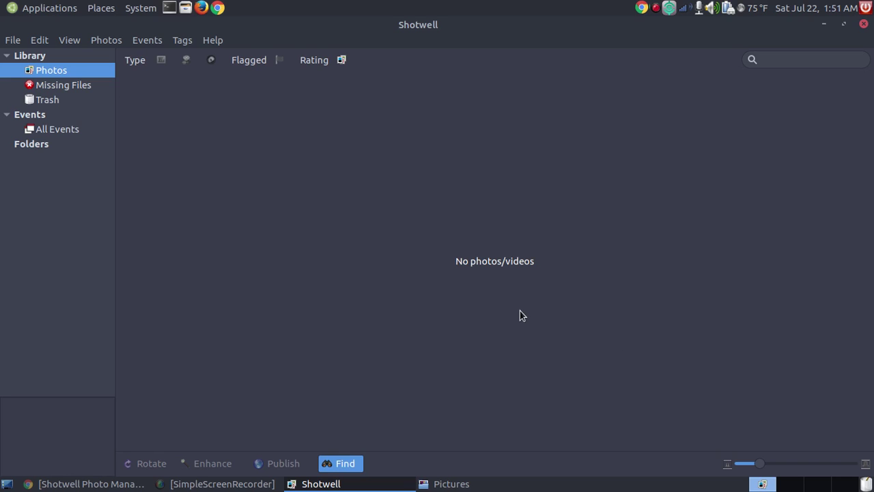
# Step: Bring up the Chrome tutorial page, then minimize Chrome to return to the empty Shotwell library
pyautogui.click(83, 484)
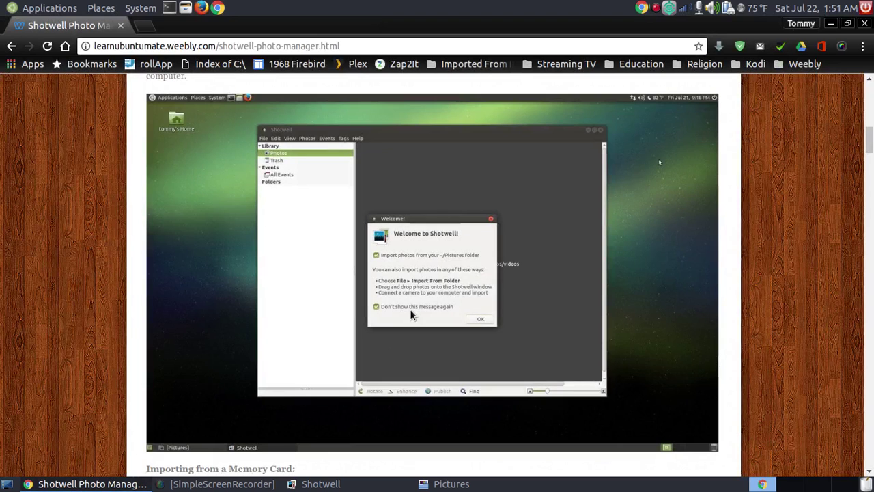
pyautogui.click(831, 23)
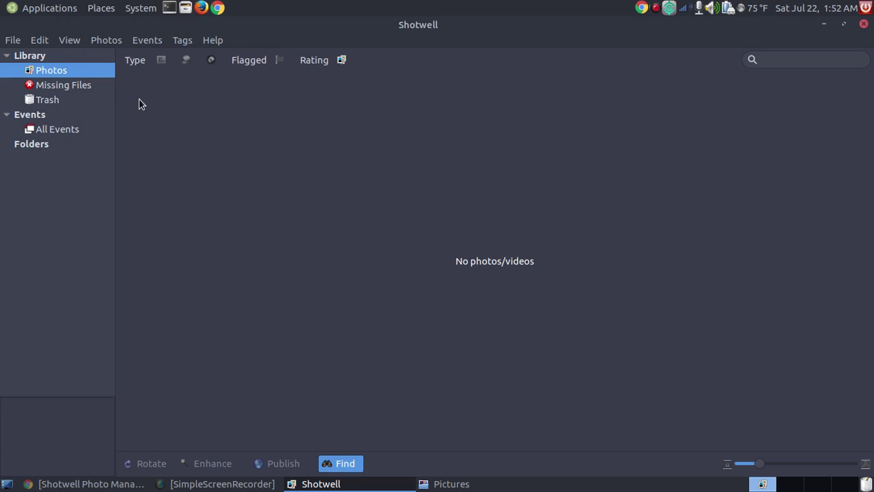
pyautogui.click(180, 41)
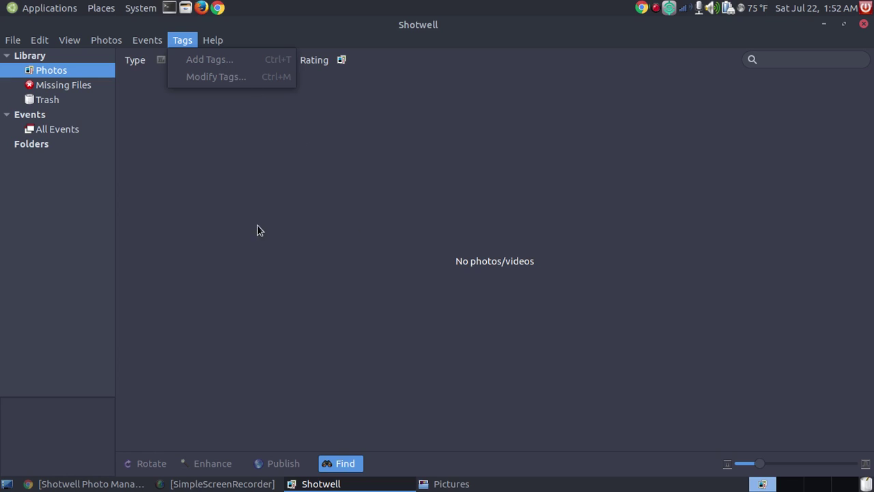
pyautogui.click(282, 246)
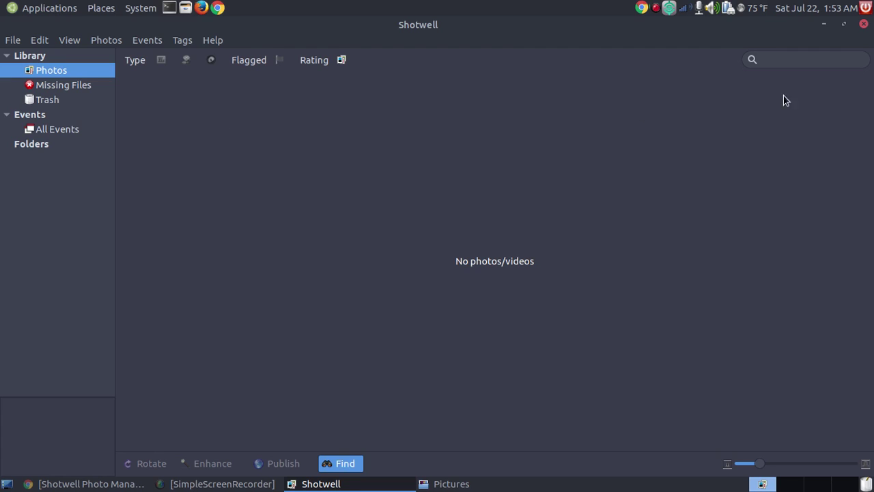
# Step: Close Shotwell and the Pictures window, then scroll the Chrome tutorial to its launch instructions
pyautogui.click(864, 26)
pyautogui.click(845, 23)
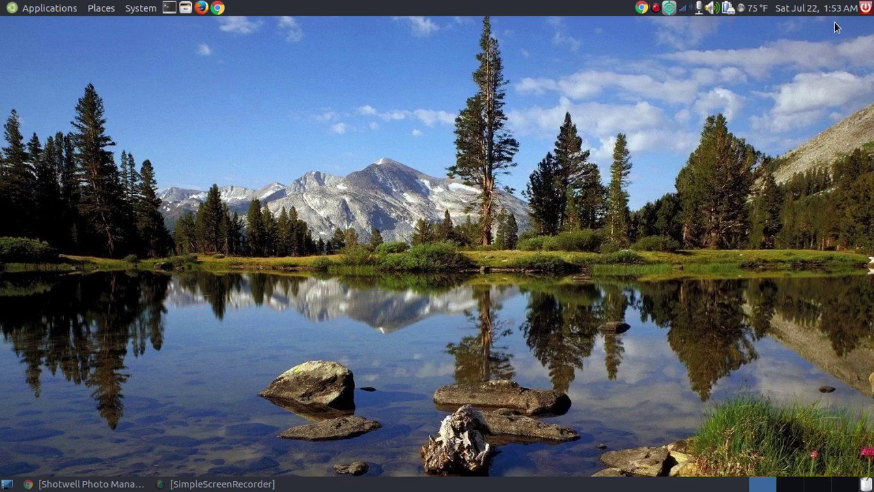
pyautogui.click(83, 483)
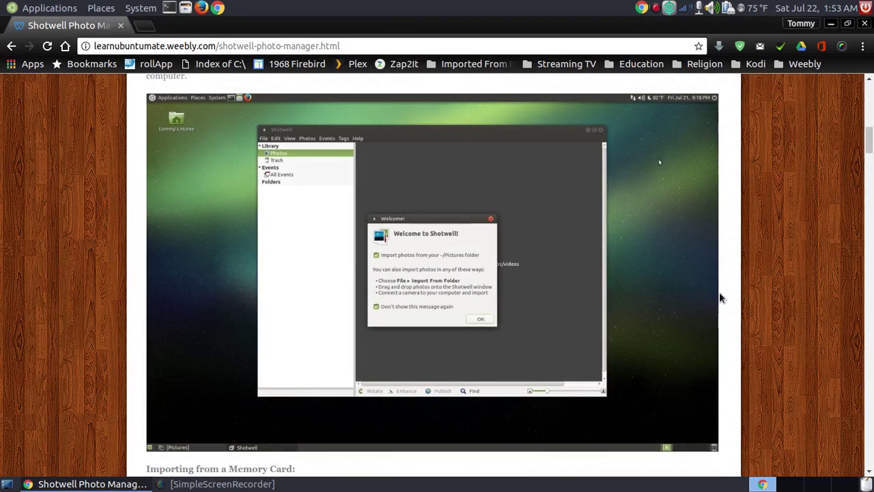
pyautogui.moveTo(870, 140); pyautogui.dragTo(869, 95)
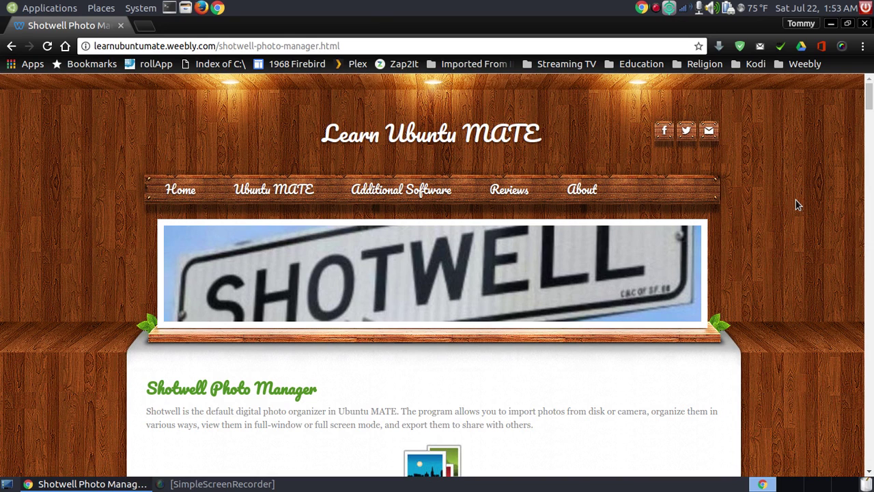
pyautogui.scroll(-4, 796, 200)
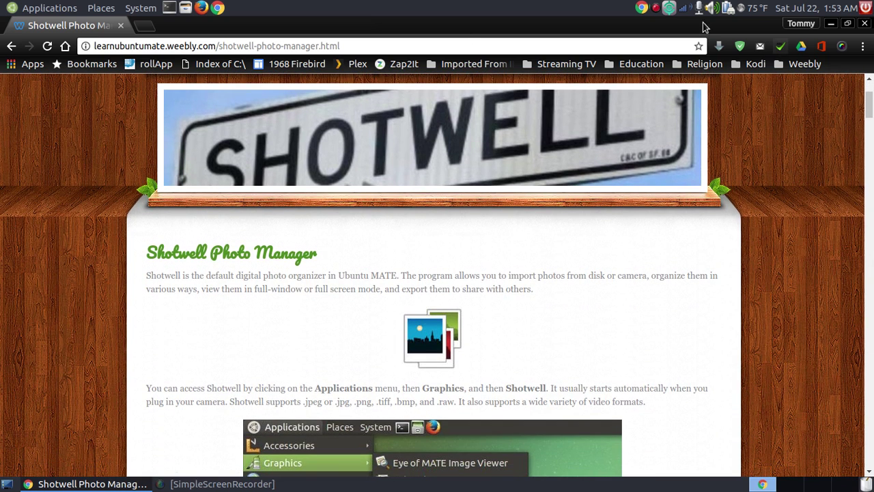
# Step: Relaunch Shotwell from Applications > Graphics > Shotwell
pyautogui.click(49, 7)
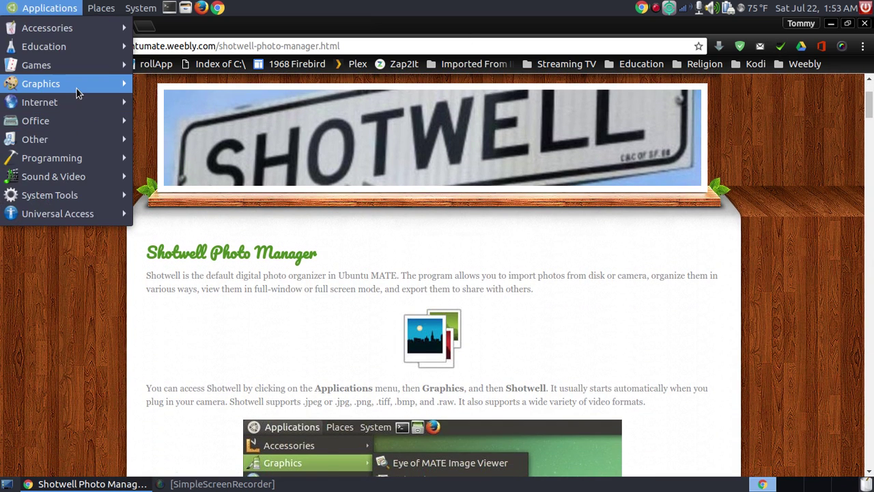
pyautogui.moveTo(76, 85)
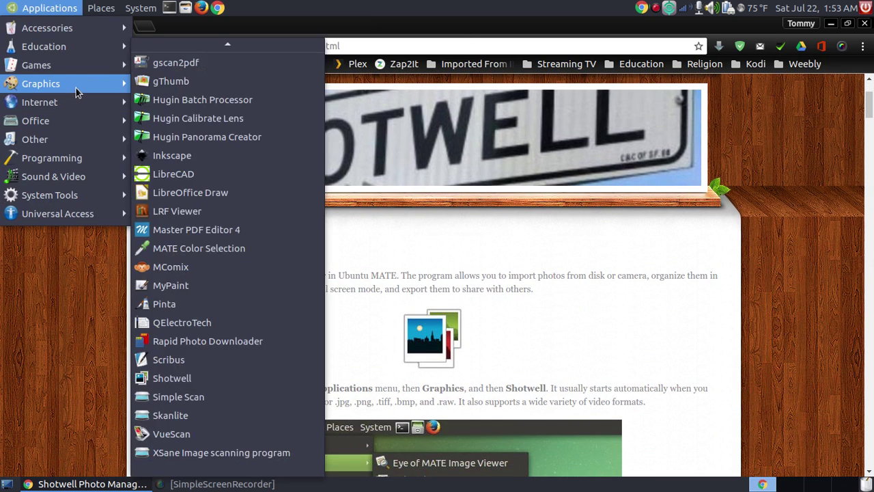
pyautogui.click(205, 376)
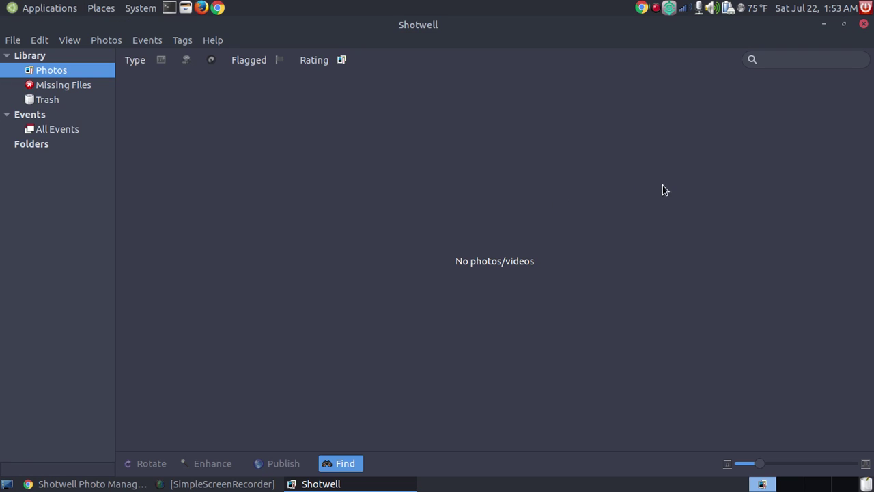
pyautogui.click(213, 42)
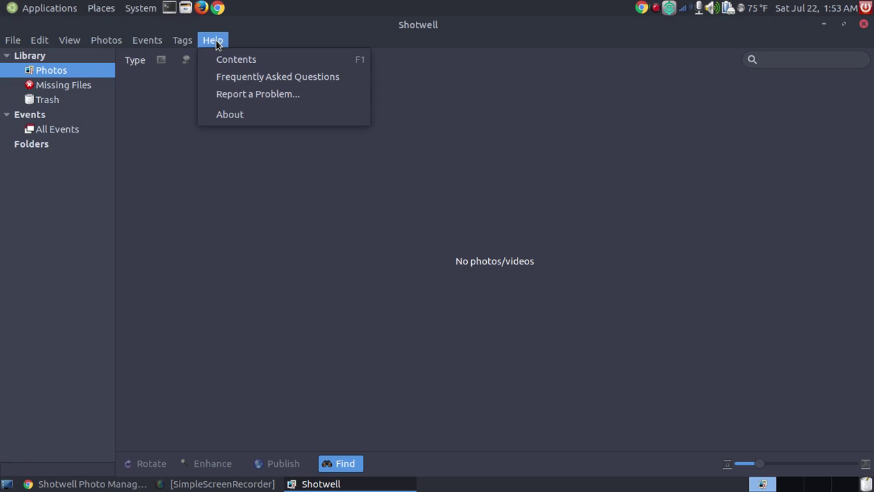
pyautogui.click(283, 61)
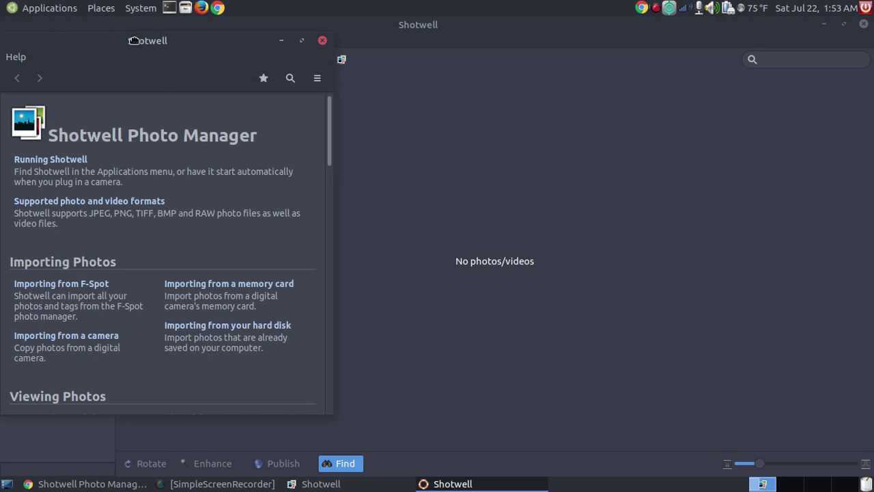
pyautogui.moveTo(136, 44); pyautogui.dragTo(265, 52)
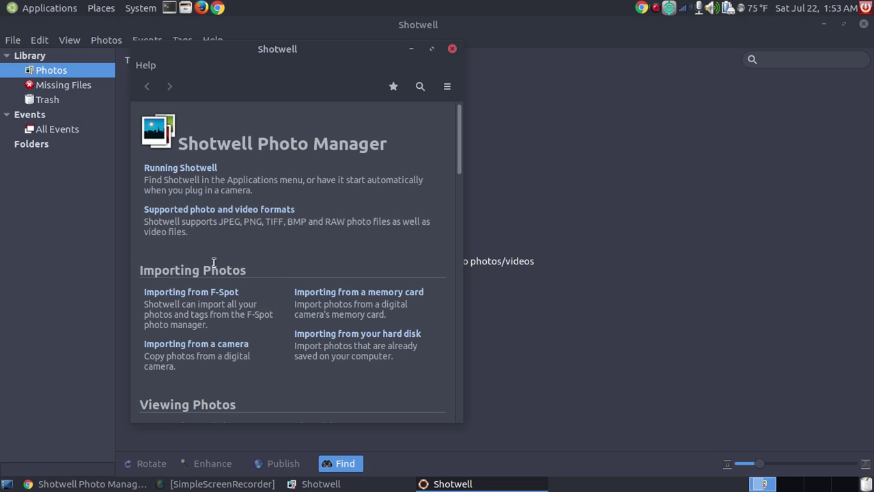
pyautogui.click(186, 295)
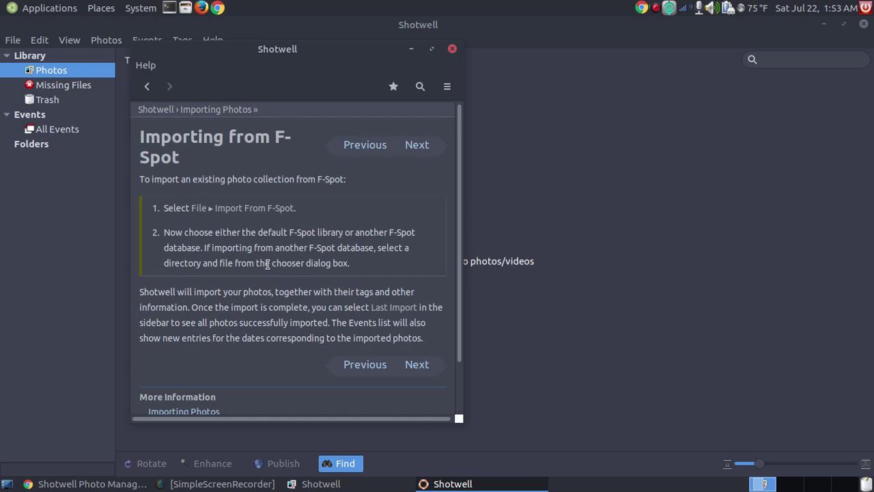
pyautogui.click(423, 145)
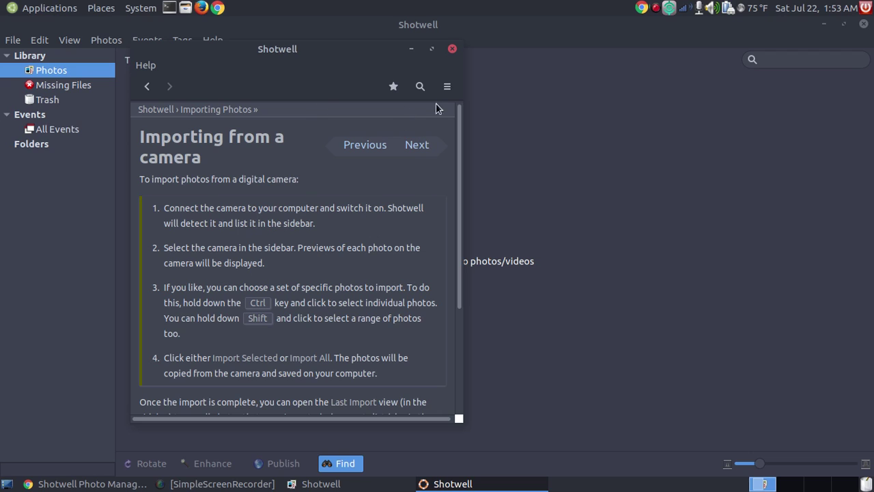
pyautogui.click(452, 48)
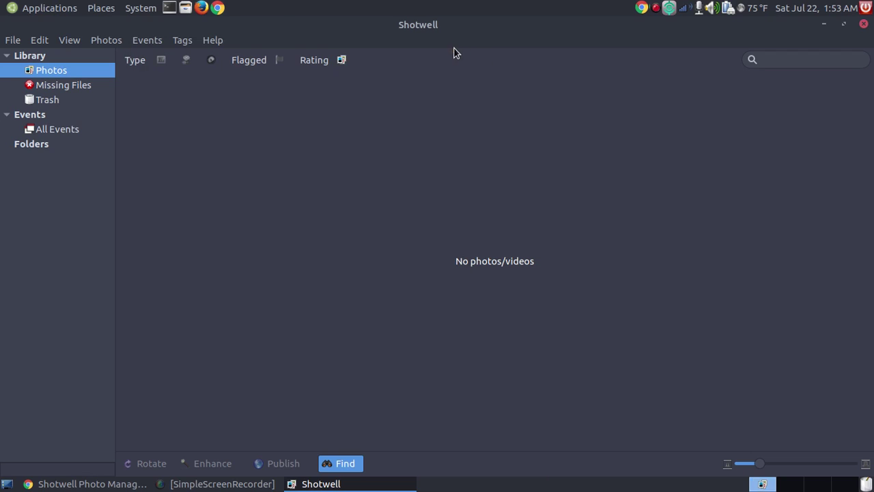
# Step: Close Shotwell and scroll through the Shotwell Photo Manager tutorial in Chrome, ending back at the top
pyautogui.click(864, 25)
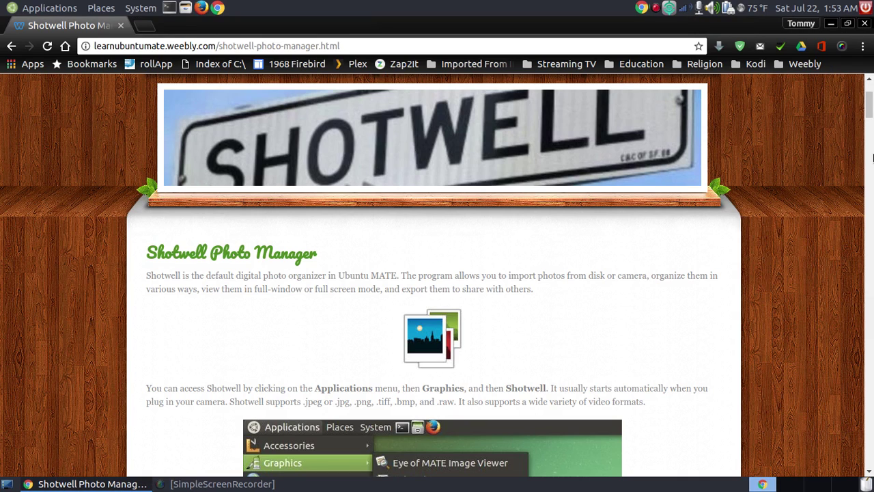
pyautogui.moveTo(868, 106)
pyautogui.mouseDown()
pyautogui.moveTo(868, 159)
pyautogui.moveTo(870, 96)
pyautogui.mouseUp()
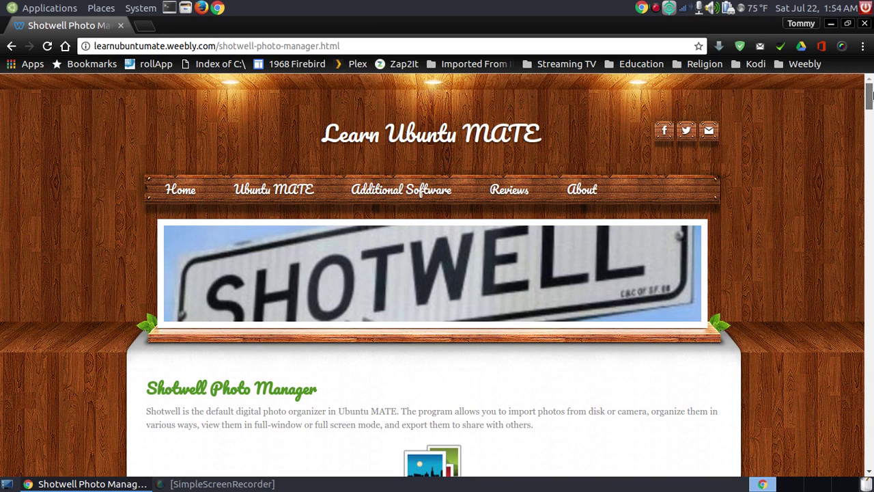
pyautogui.scroll(-2, 872, 96)
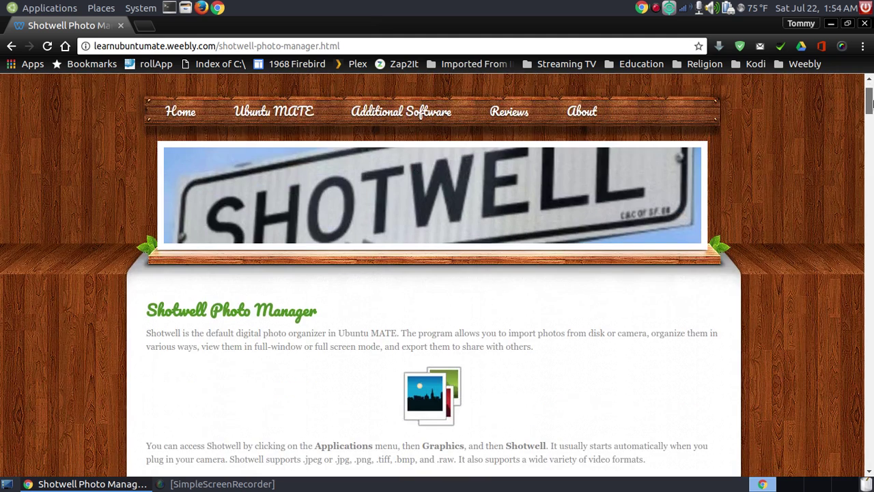
pyautogui.moveTo(303, 113)
pyautogui.scroll(-1, 869, 111)
pyautogui.moveTo(869, 111); pyautogui.dragTo(869, 395)
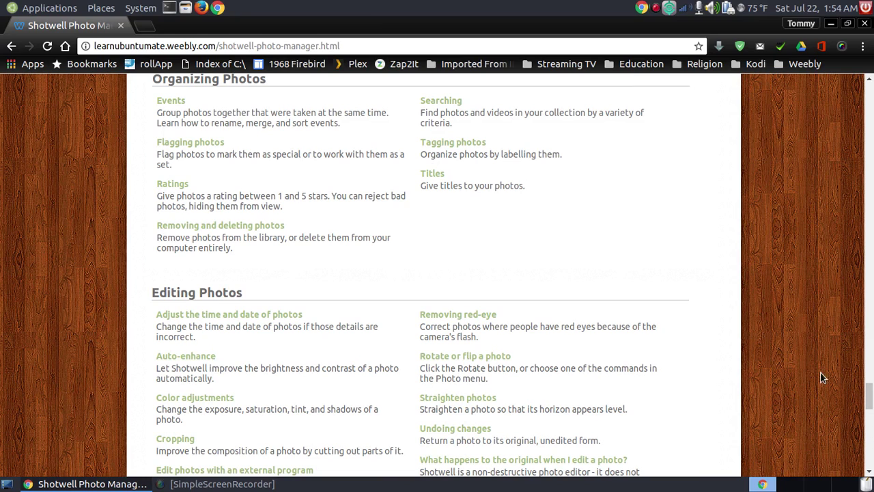
pyautogui.moveTo(870, 403); pyautogui.dragTo(870, 422)
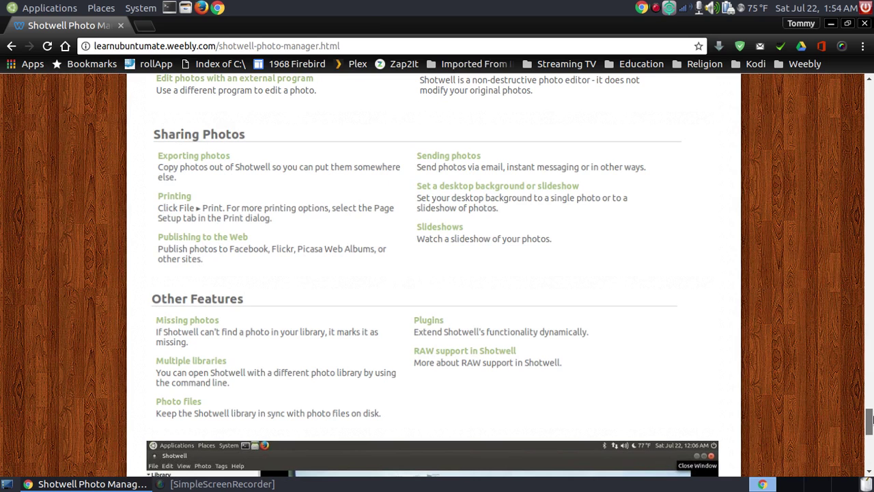
pyautogui.moveTo(870, 421); pyautogui.dragTo(870, 403)
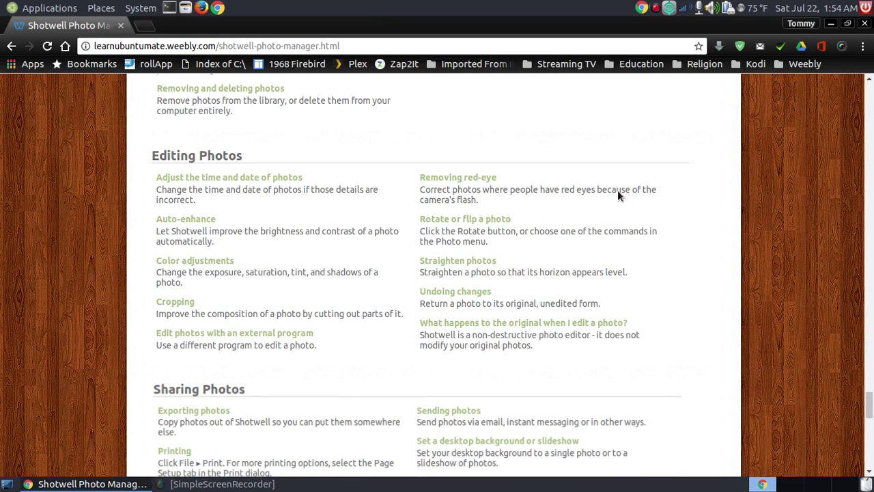
pyautogui.moveTo(870, 411); pyautogui.dragTo(870, 97)
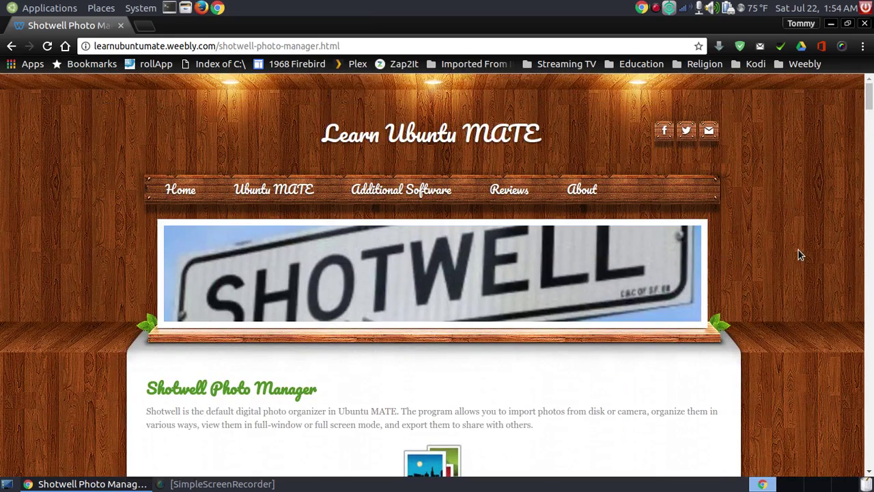